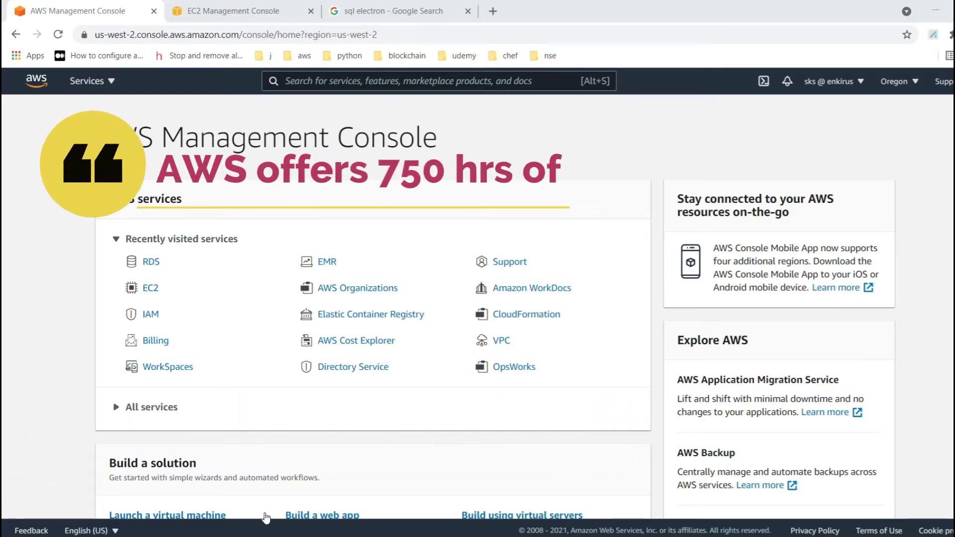
# - Search the console for 'rds' and open the Amazon RDS dashboard
pyautogui.click(324, 81)
pyautogui.write('rds')
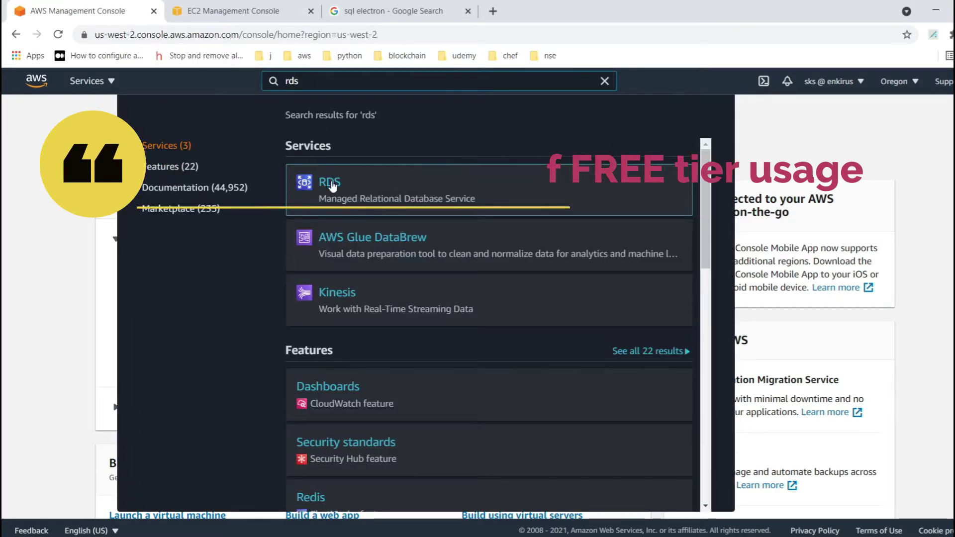
pyautogui.click(331, 184)
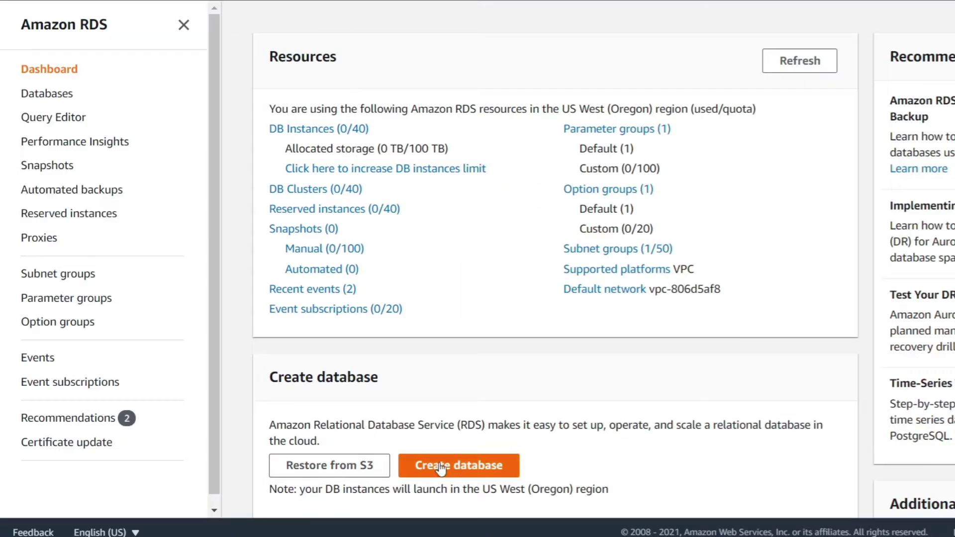
# - Start a Standard create database and choose the PostgreSQL engine, version 12.5-R1
pyautogui.click(440, 468)
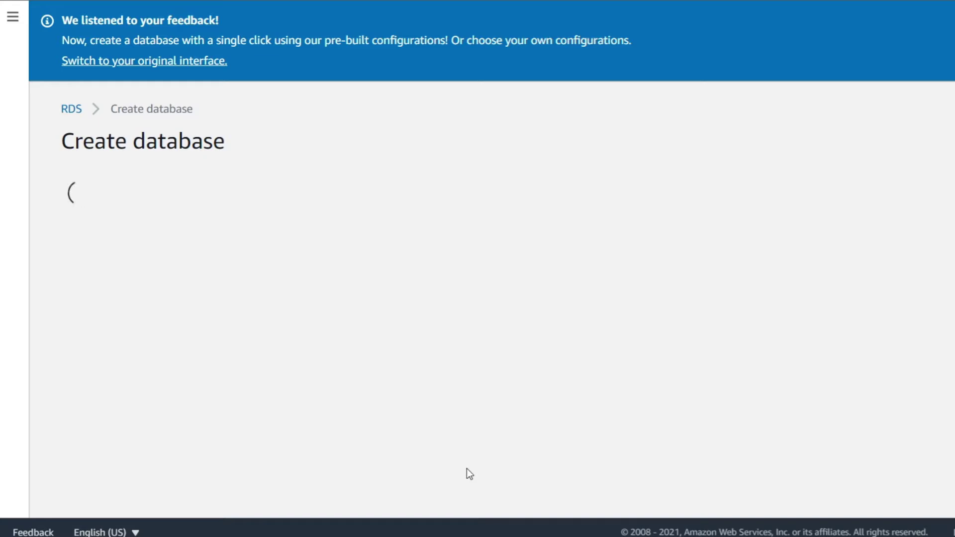
pyautogui.scroll(-4, 529, 276)
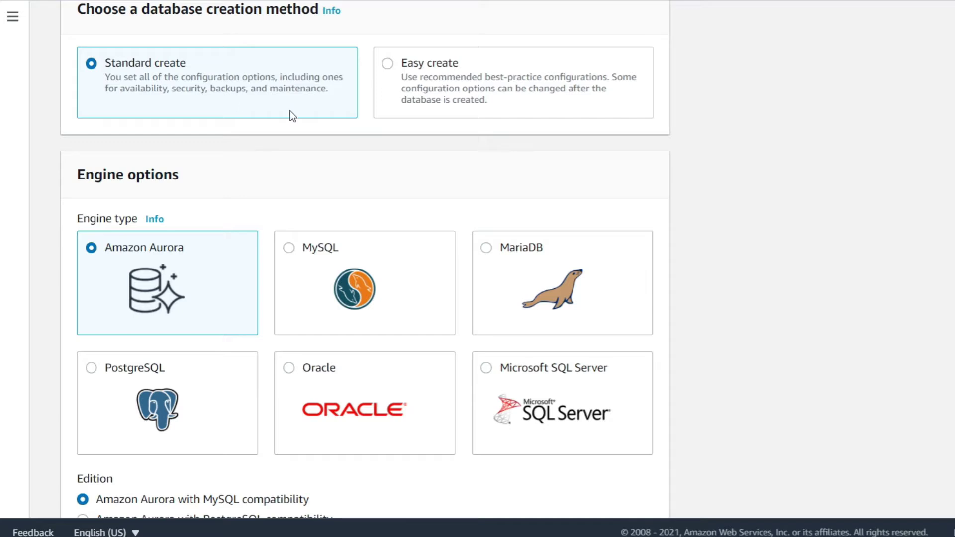
pyautogui.click(98, 357)
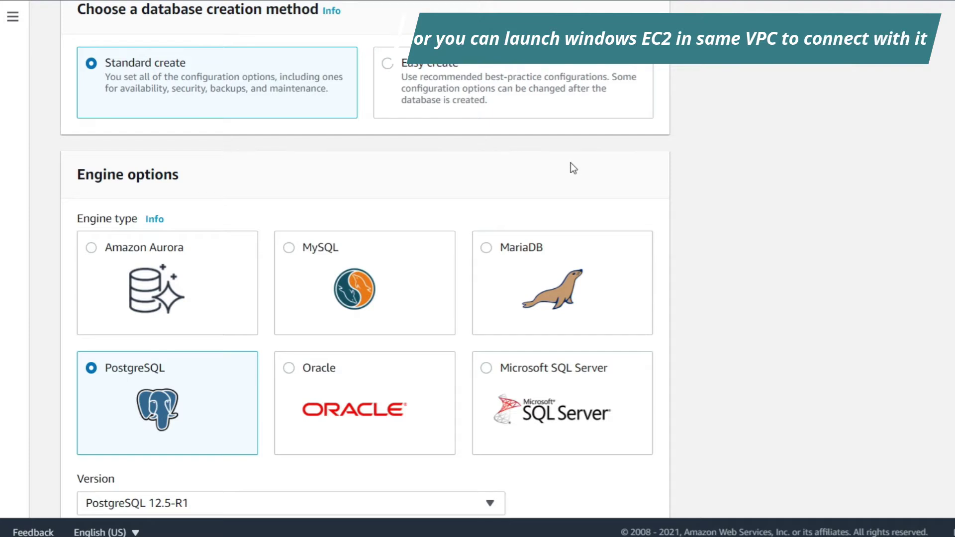
pyautogui.scroll(-2, 571, 163)
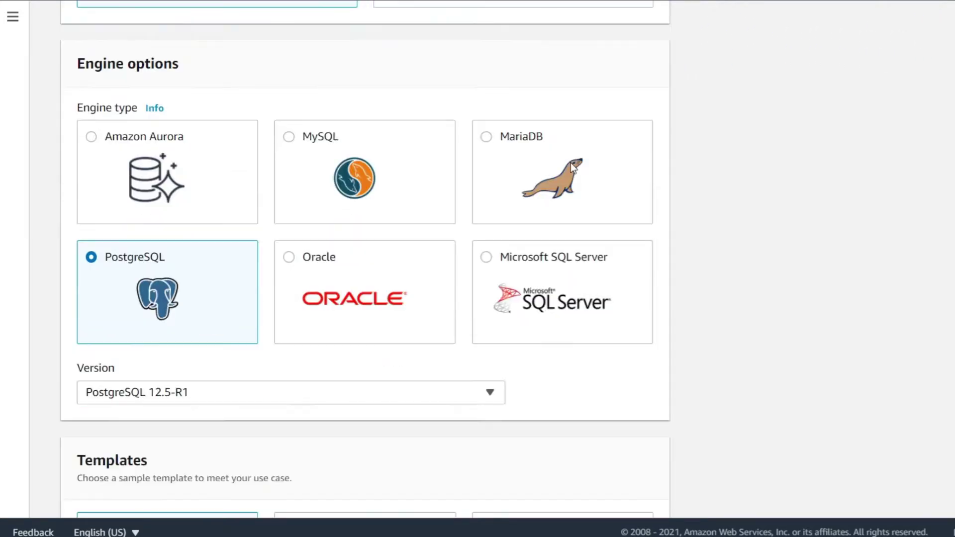
pyautogui.scroll(3, 103, 272)
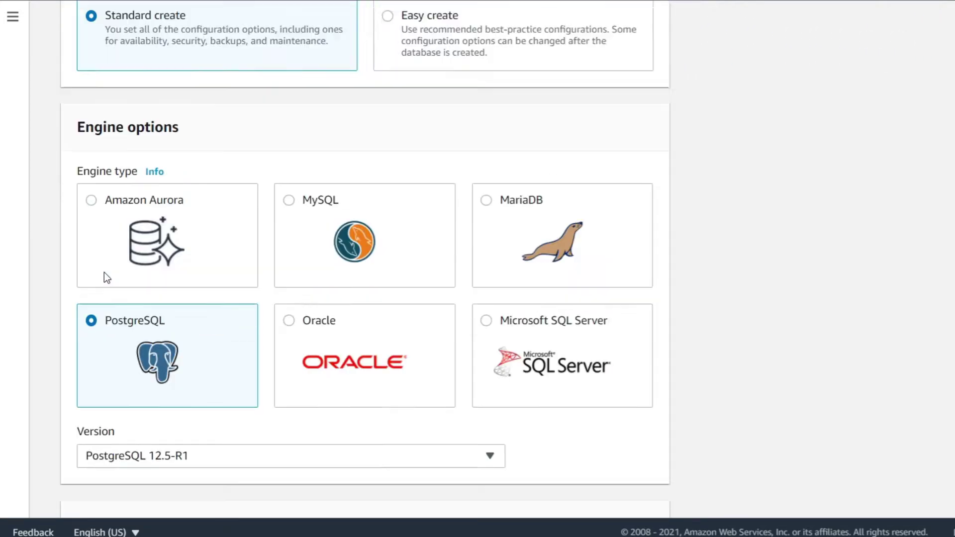
pyautogui.scroll(-8, 180, 87)
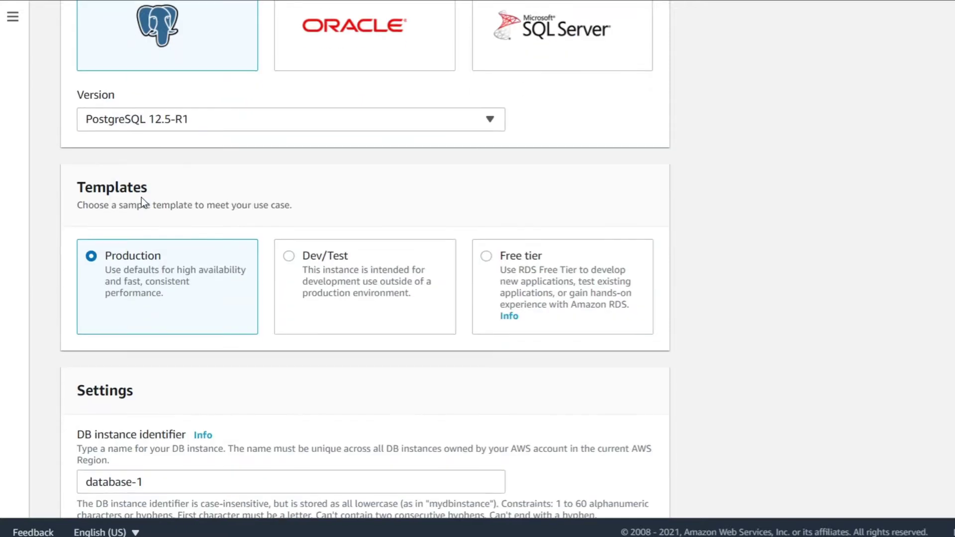
# - Keep PostgreSQL 12.5-R1 as the version and switch the template from Production to Free tier
pyautogui.click(184, 119)
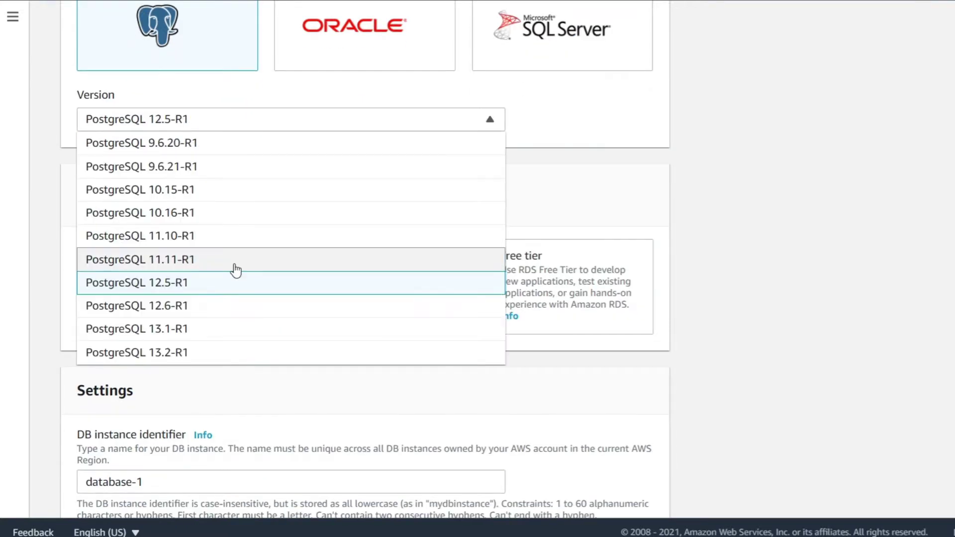
pyautogui.scroll(-2, 235, 271)
pyautogui.scroll(1, 236, 270)
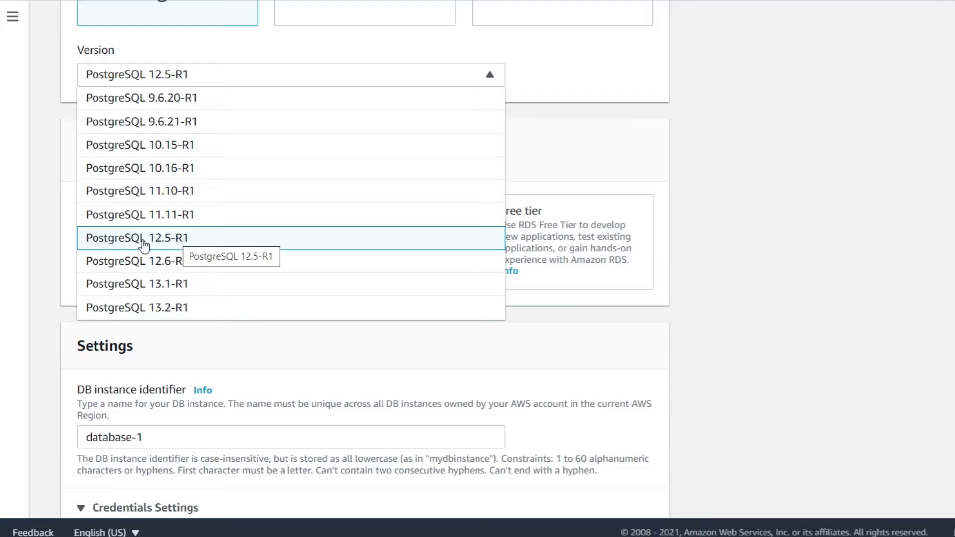
pyautogui.click(606, 164)
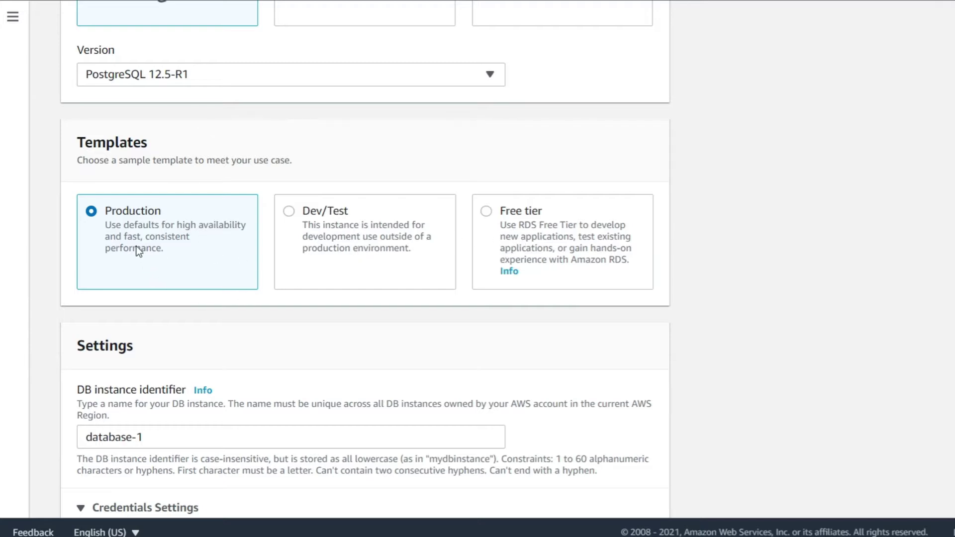
pyautogui.click(532, 238)
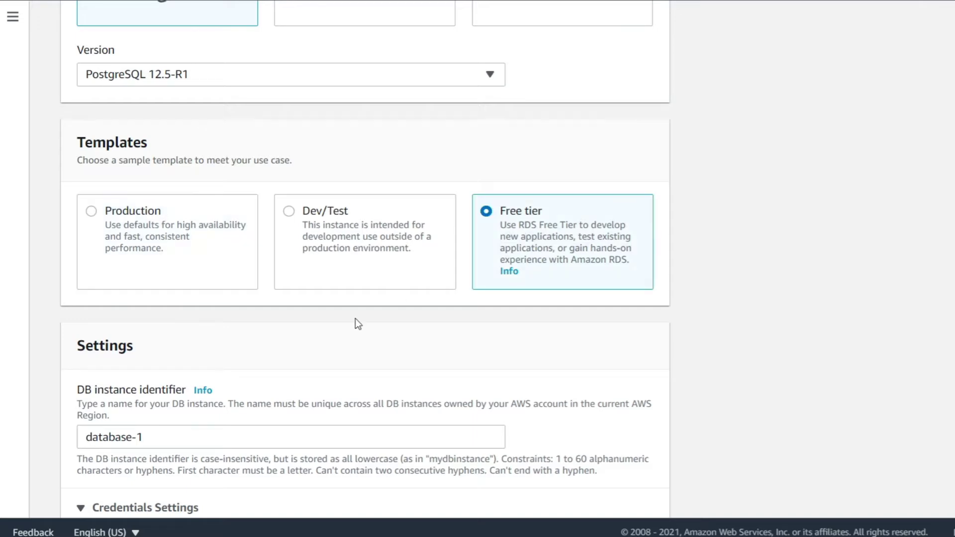
pyautogui.scroll(-6, 358, 323)
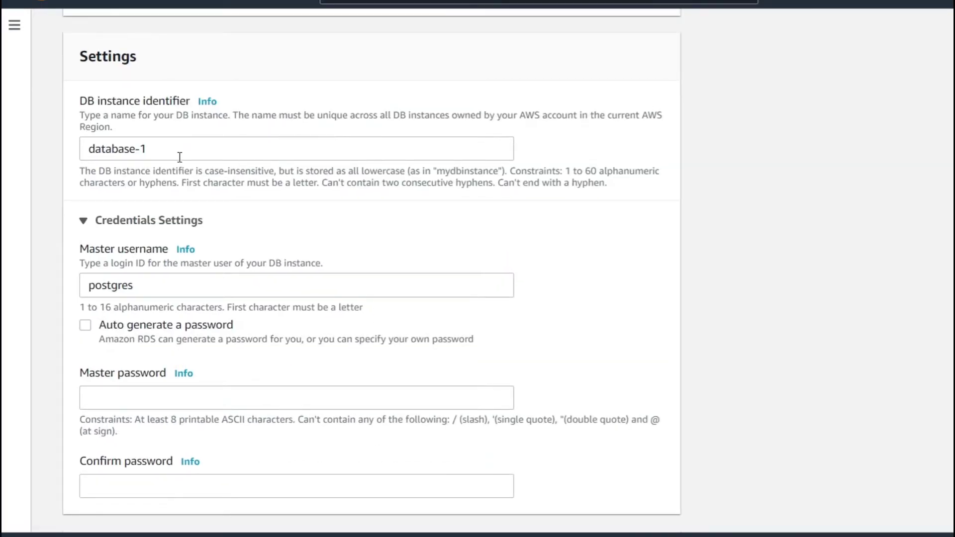
# - Rename the DB instance identifier from database-1 to postgres and enter the master password and confirmation
pyautogui.moveTo(180, 157); pyautogui.dragTo(83, 150)
pyautogui.write('postgres')
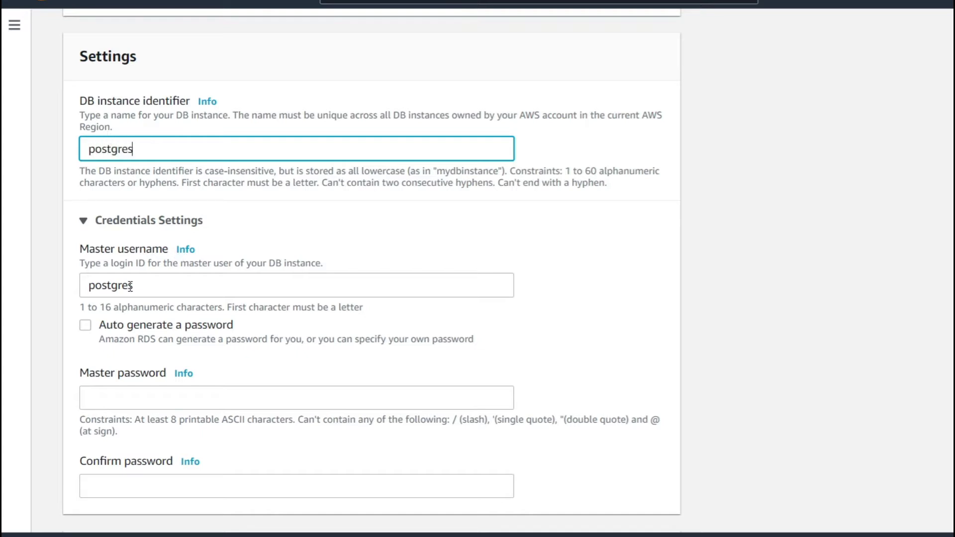
pyautogui.click(144, 402)
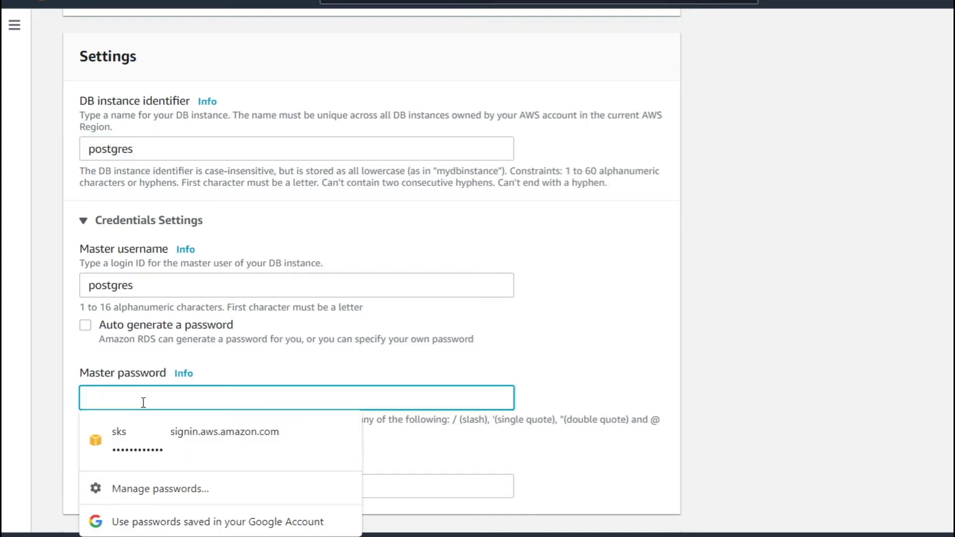
pyautogui.write('pos')
pyautogui.press('BackSpace')
pyautogui.press('BackSpace')
pyautogui.write('postgres')
pyautogui.press('Tab')
pyautogui.write('postgres')
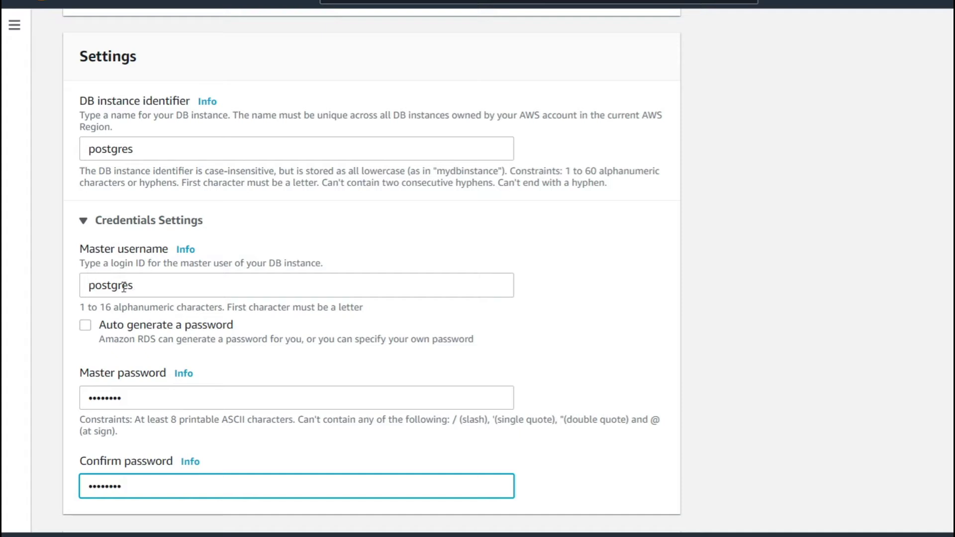
# - Retype the master password and its confirmation until both match without an error
pyautogui.click(2, 315)
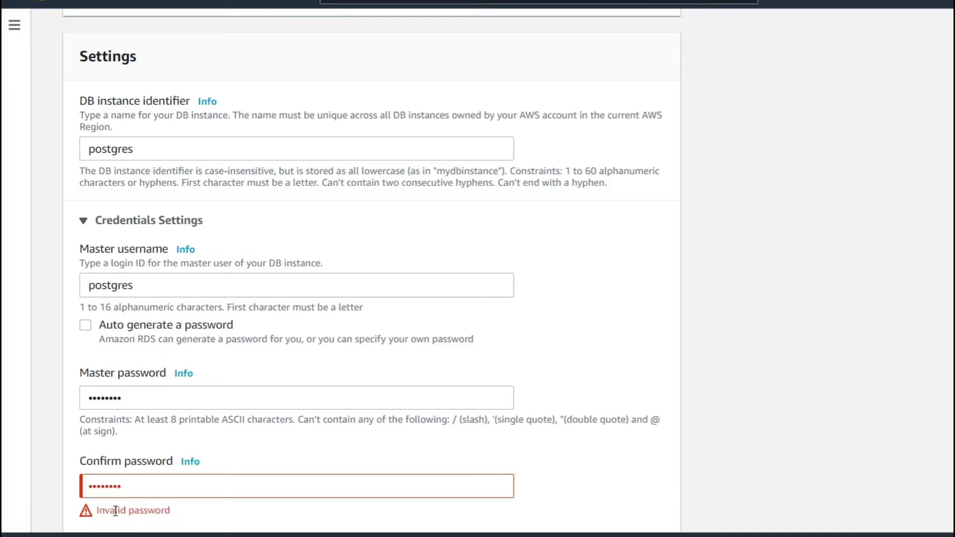
pyautogui.doubleClick(133, 486)
pyautogui.press('BackSpace')
pyautogui.write('post')
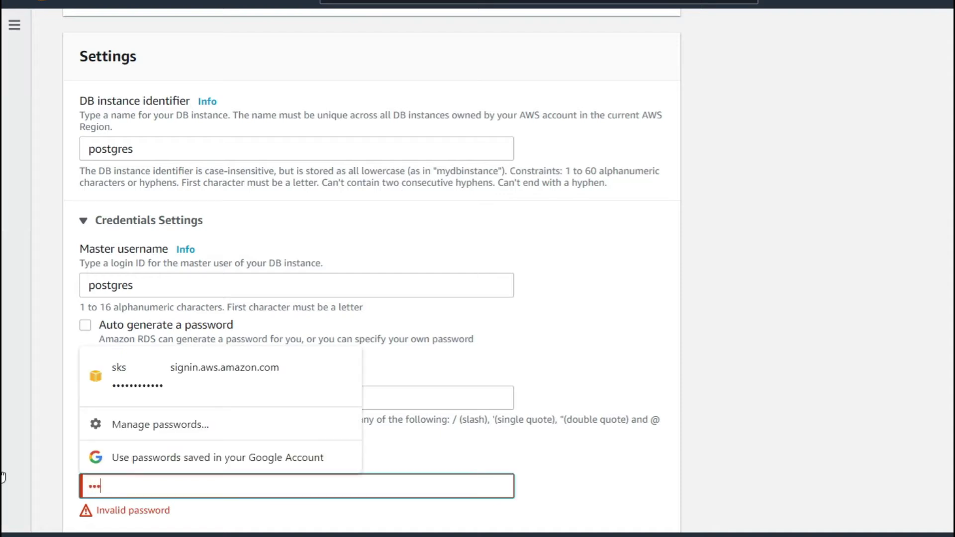
pyautogui.write('gres1')
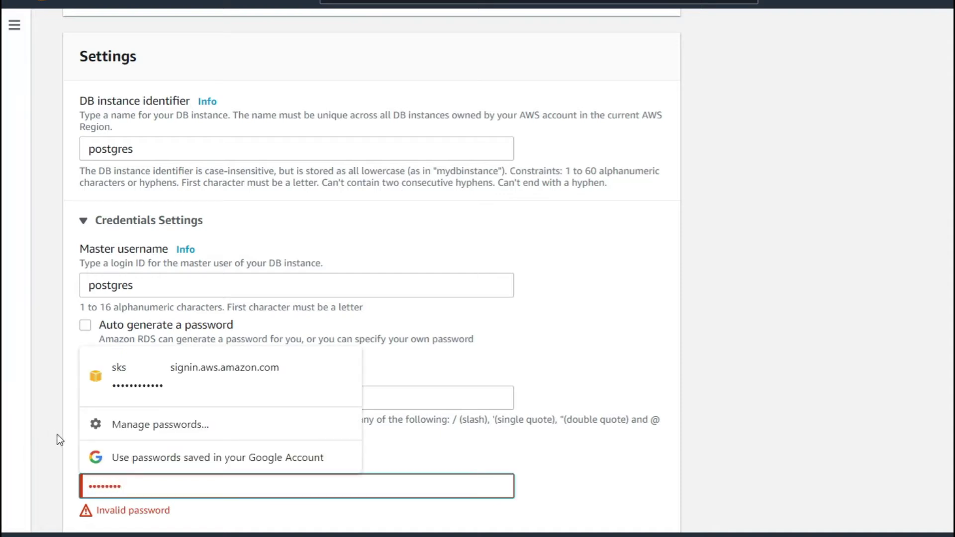
pyautogui.click(57, 435)
pyautogui.click(190, 400)
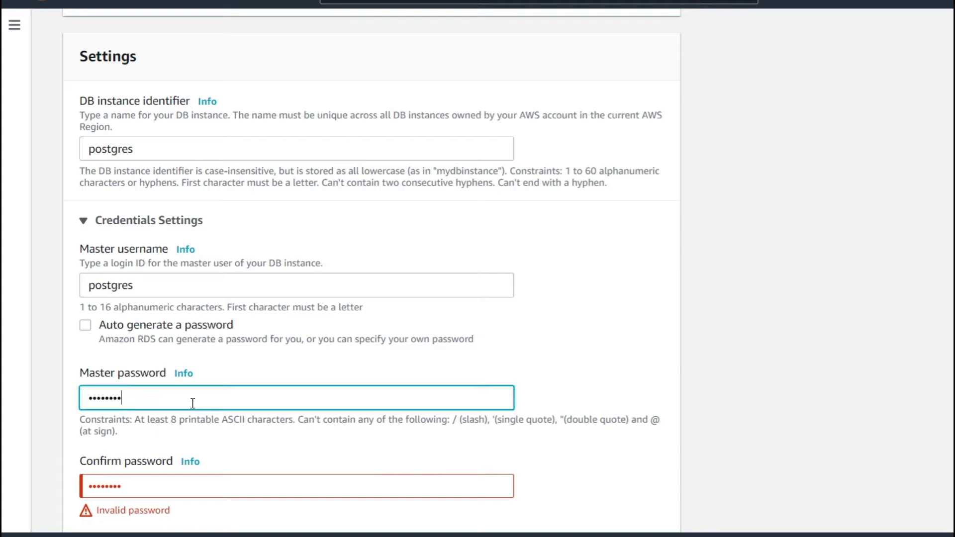
pyautogui.doubleClick(190, 398)
pyautogui.press('BackSpace')
pyautogui.write('postgres1')
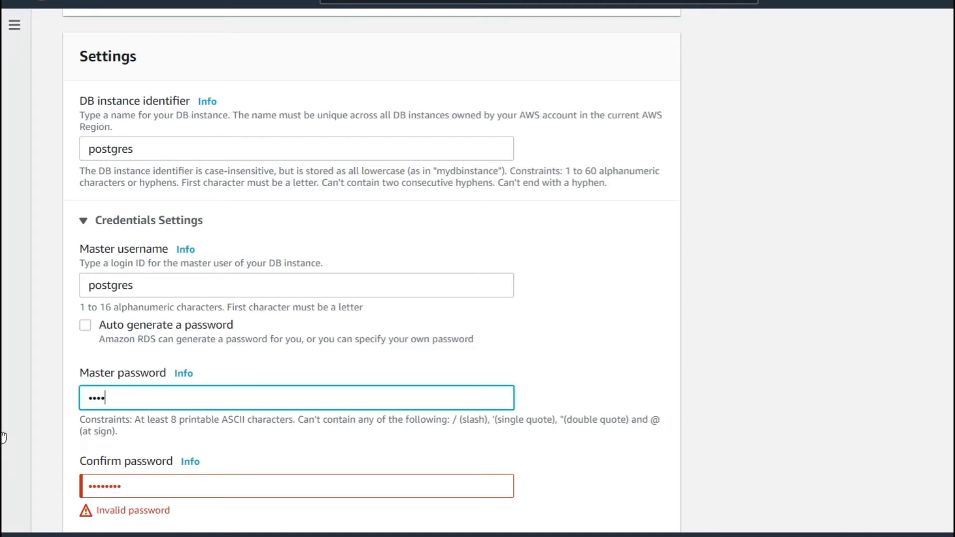
pyautogui.hotkey('ctrl', 'a')
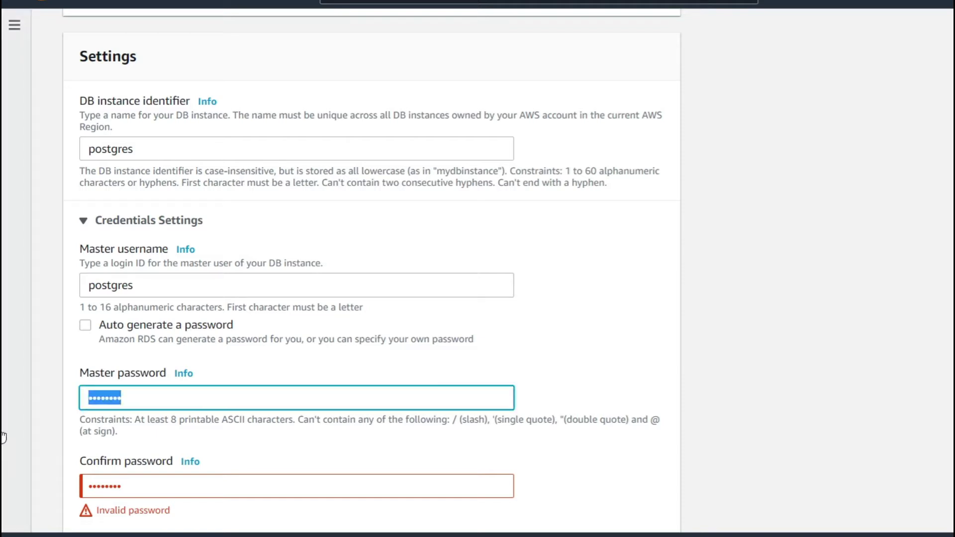
pyautogui.press('BackSpace')
pyautogui.write('po')
pyautogui.press('BackSpace')
pyautogui.press('BackSpace')
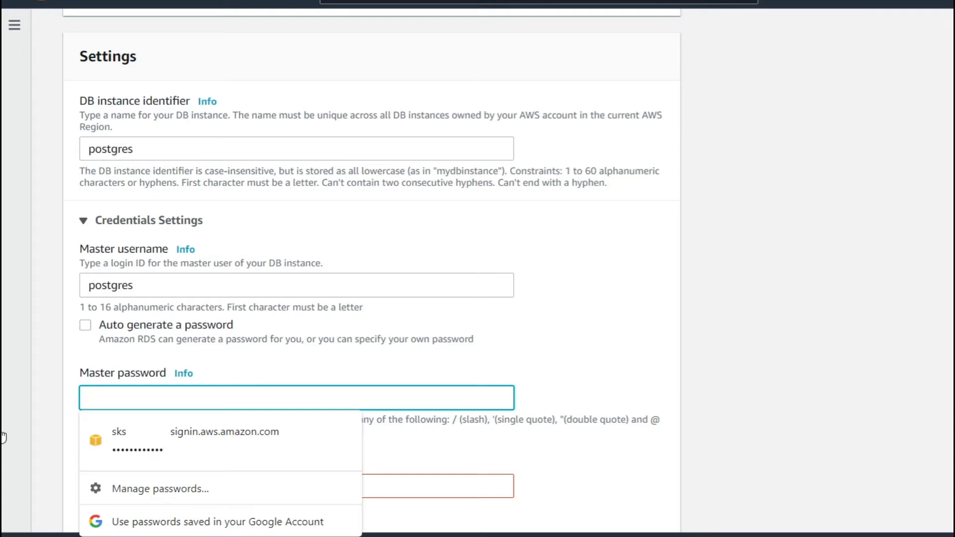
pyautogui.write('postgres')
pyautogui.press('Tab')
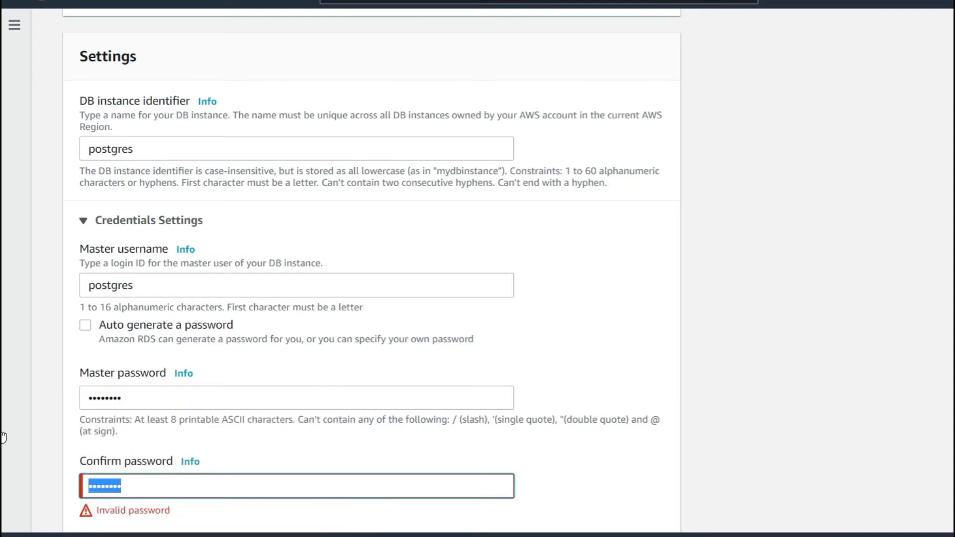
pyautogui.write('postgres')
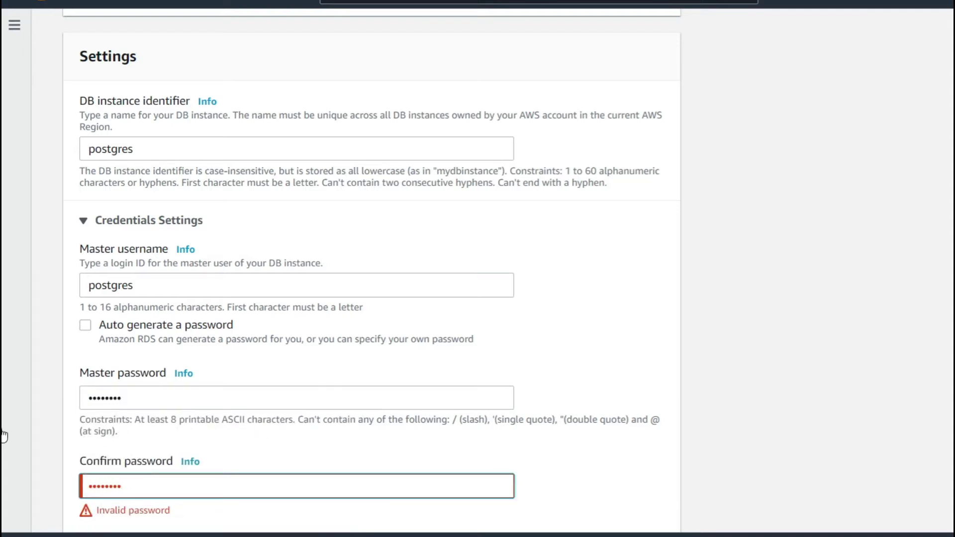
pyautogui.click(48, 388)
# - Change the master username from postgres to enkirus
pyautogui.click(186, 285)
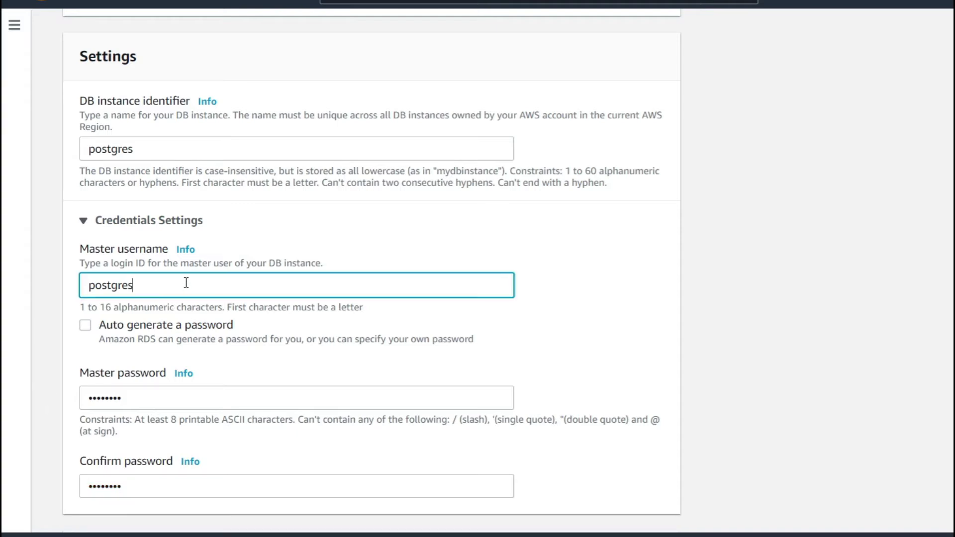
pyautogui.press('BackSpace')
pyautogui.press('BackSpace')
pyautogui.press('BackSpace')
pyautogui.press('BackSpace')
pyautogui.press('BackSpace')
pyautogui.press('BackSpace')
pyautogui.press('BackSpace')
pyautogui.press('BackSpace')
pyautogui.write('enkirus')
# - Disable storage autoscaling, keeping 20 GiB General Purpose (SSD) storage on db.t2.micro
pyautogui.scroll(-3, 258, 390)
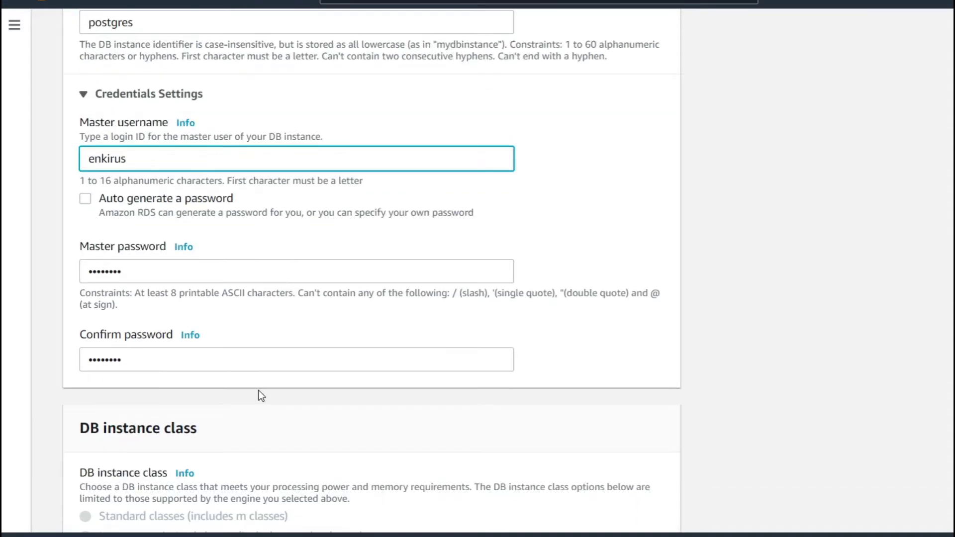
pyautogui.scroll(-3, 258, 389)
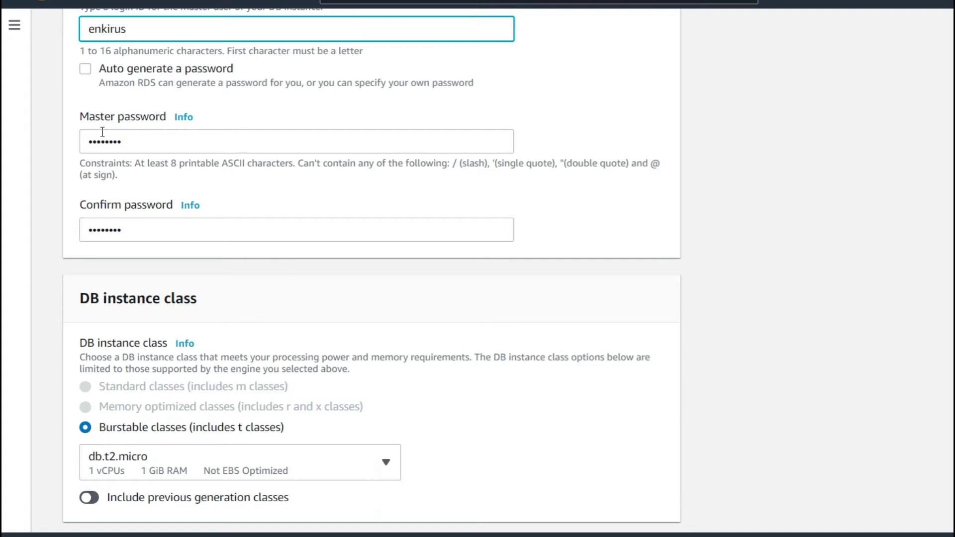
pyautogui.scroll(-4, 160, 279)
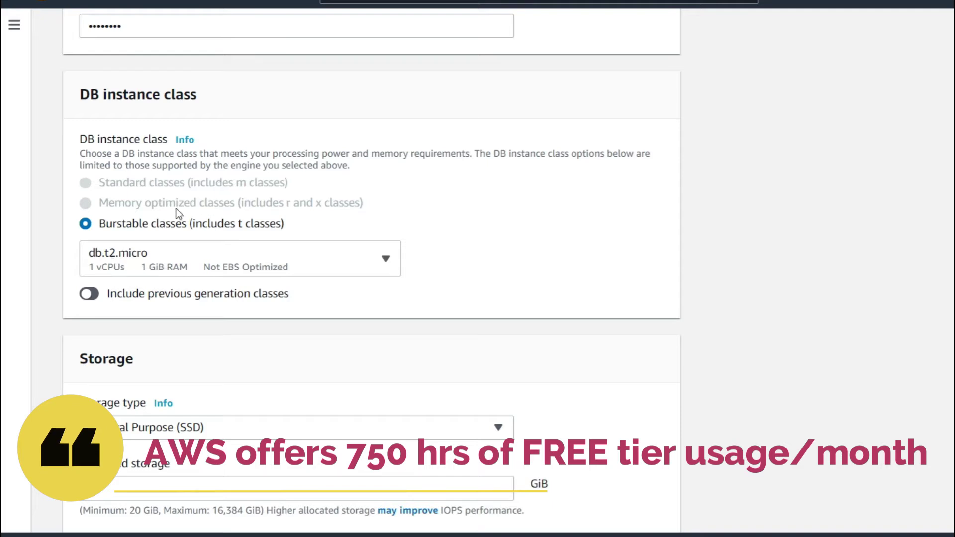
pyautogui.scroll(-4, 219, 207)
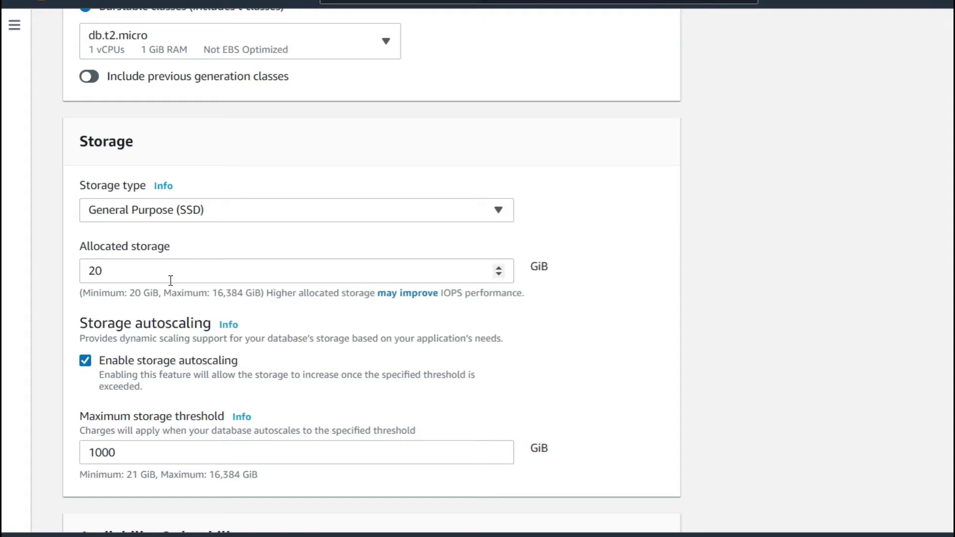
pyautogui.click(85, 360)
pyautogui.scroll(-6, 86, 360)
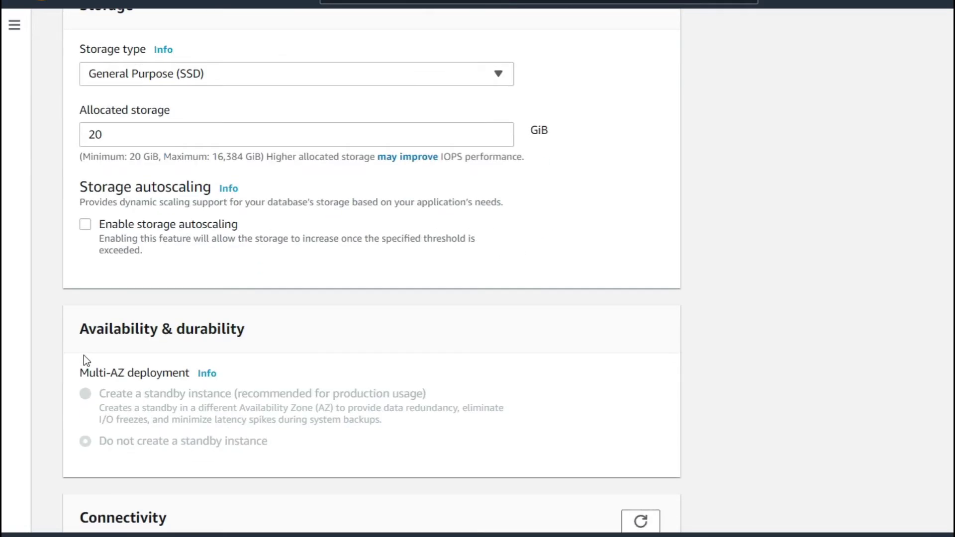
# - Check the subnet group options, leaving default-vpc-806d5af8, and bring up the RDS navigation panel
pyautogui.scroll(-7, 134, 202)
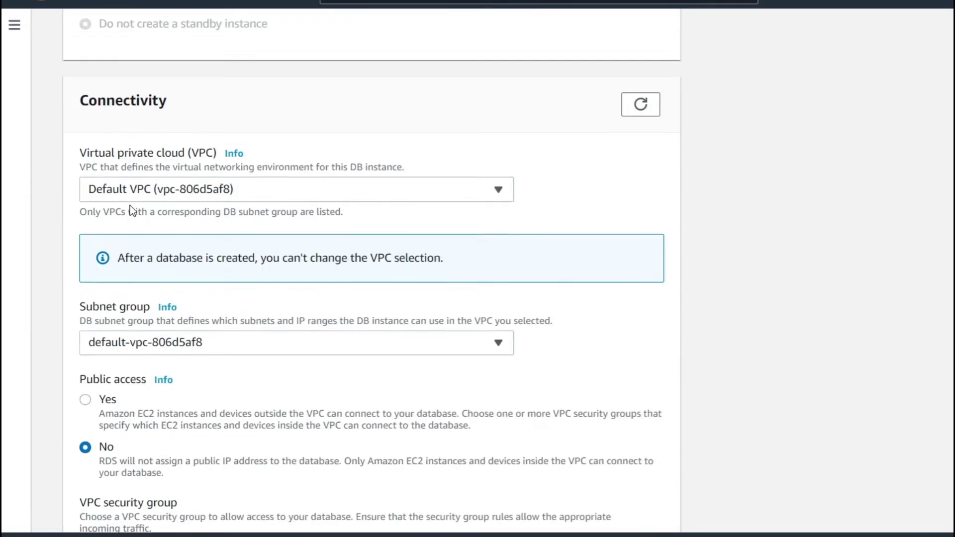
pyautogui.scroll(2, 209, 148)
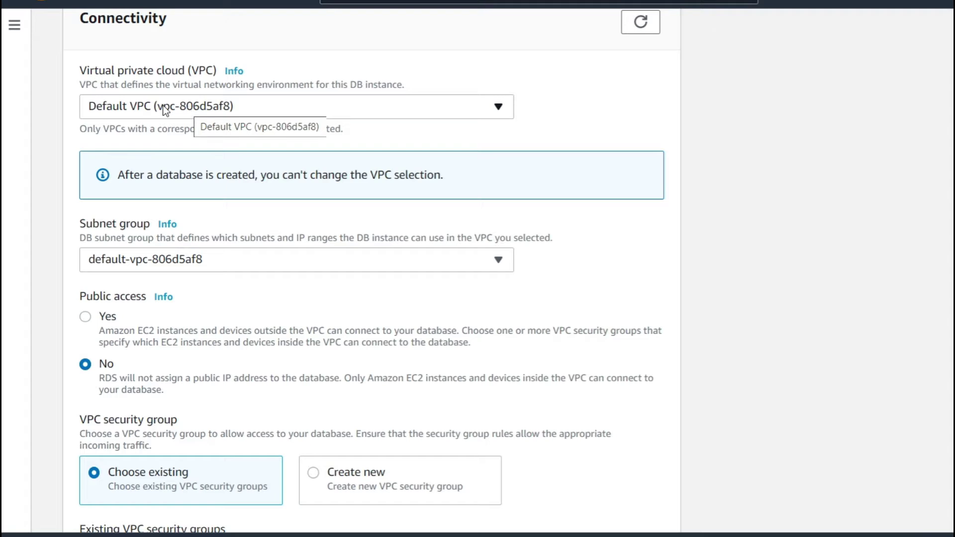
pyautogui.click(156, 259)
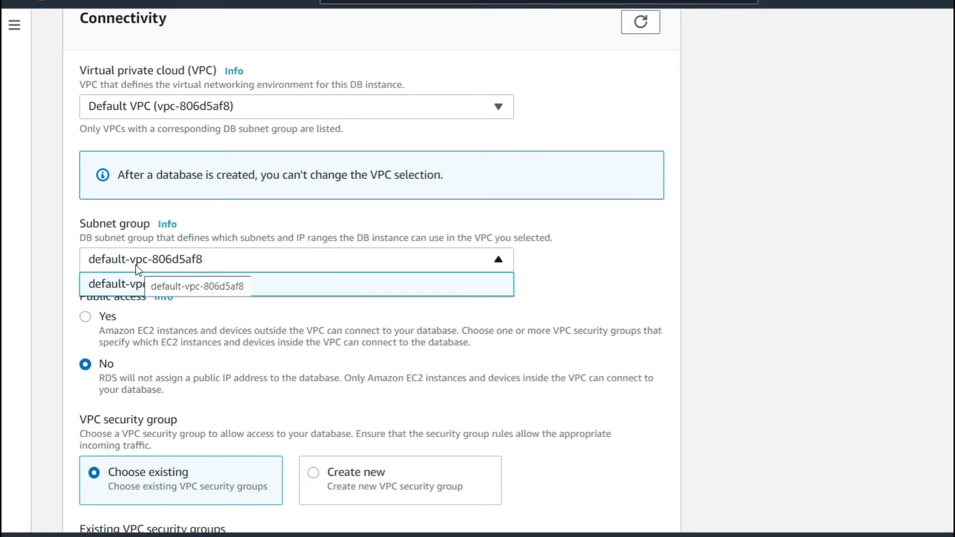
pyautogui.click(14, 43)
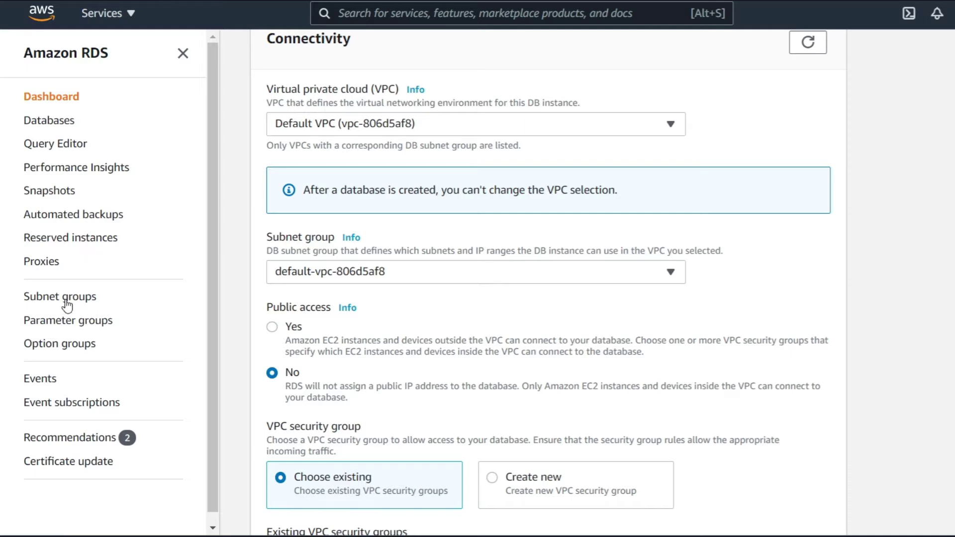
# - Go to the Subnet groups list and begin a new DB subnet group
pyautogui.rightClick(88, 303)
pyautogui.click(88, 304)
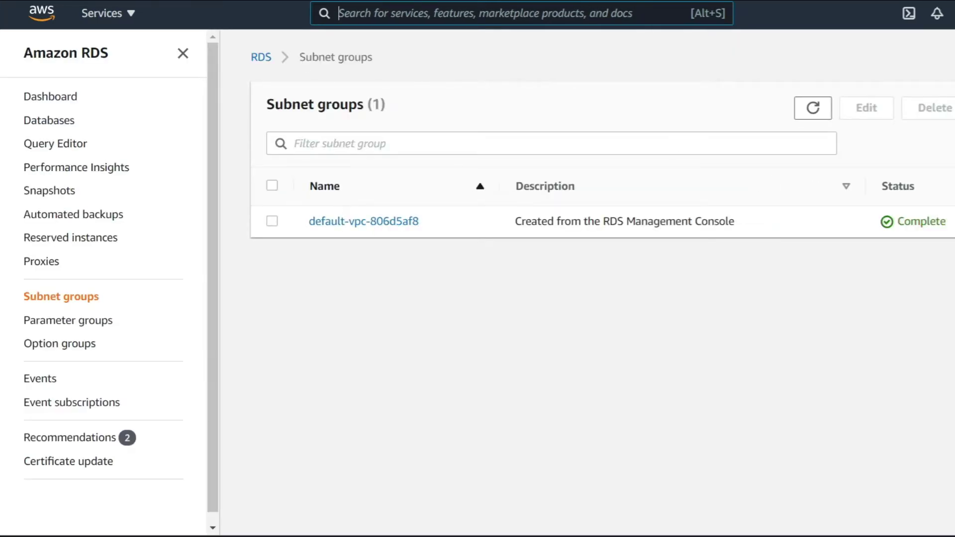
pyautogui.click(953, 107)
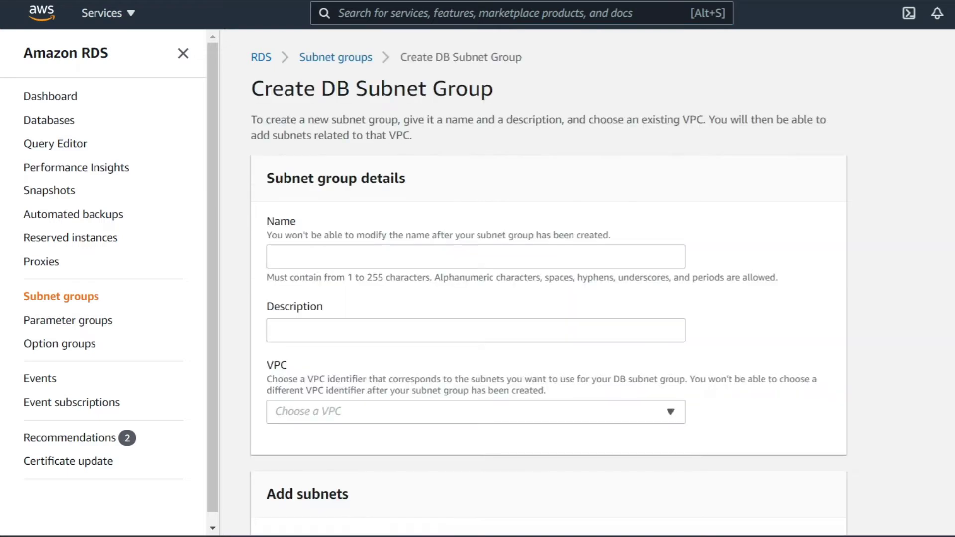
pyautogui.click(410, 252)
# - Name the subnet group db-sb-gro and assign it VPC vpc-806d5af8
pyautogui.write('db-sb-gro')
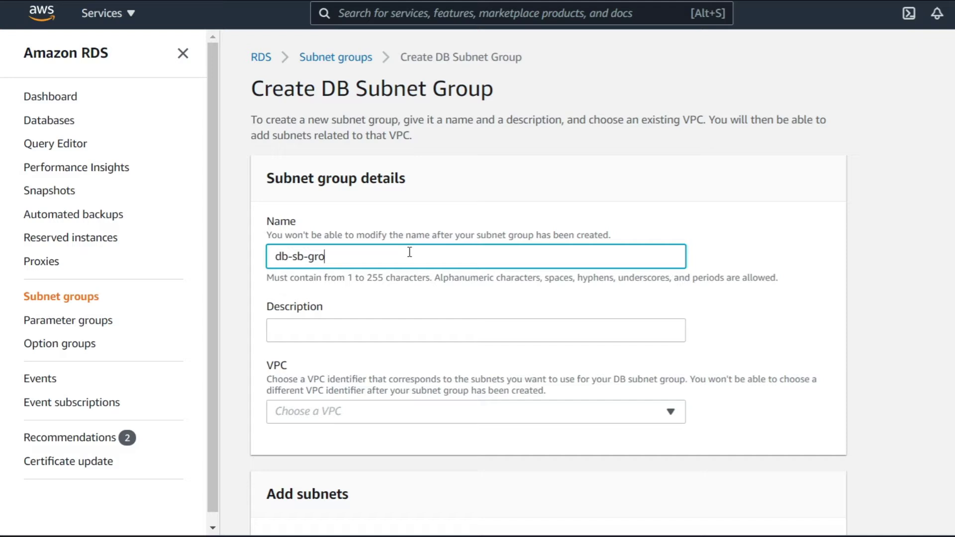
pyautogui.scroll(-4, 409, 252)
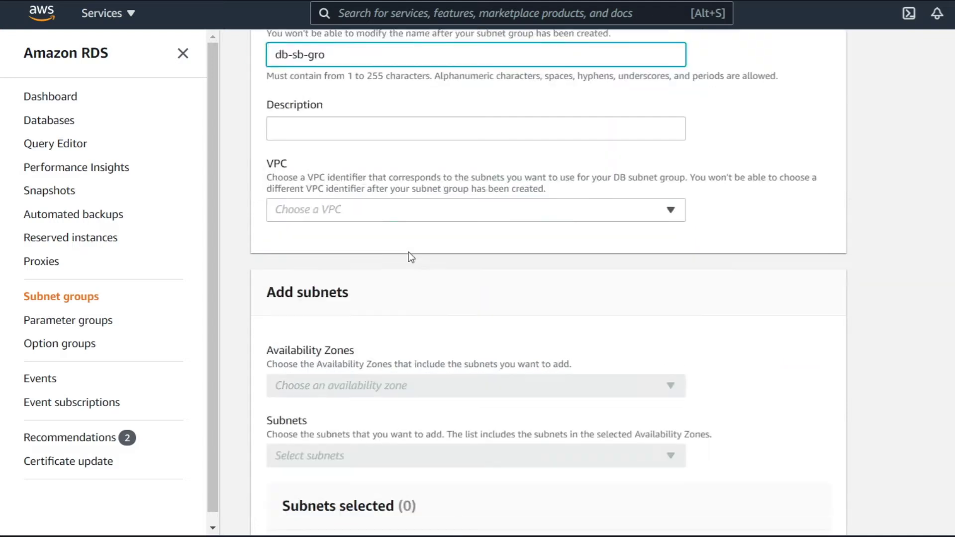
pyautogui.click(360, 213)
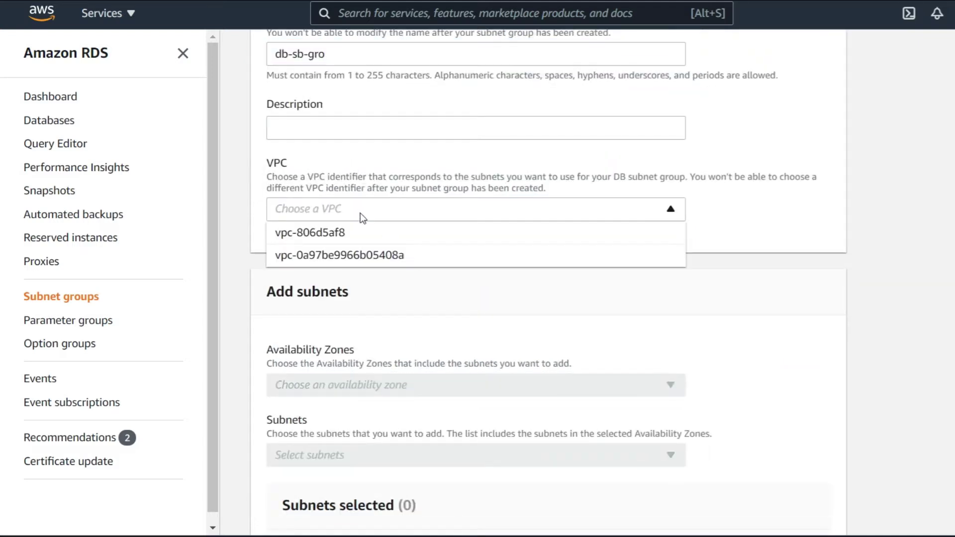
pyautogui.click(335, 235)
pyautogui.scroll(4, 337, 241)
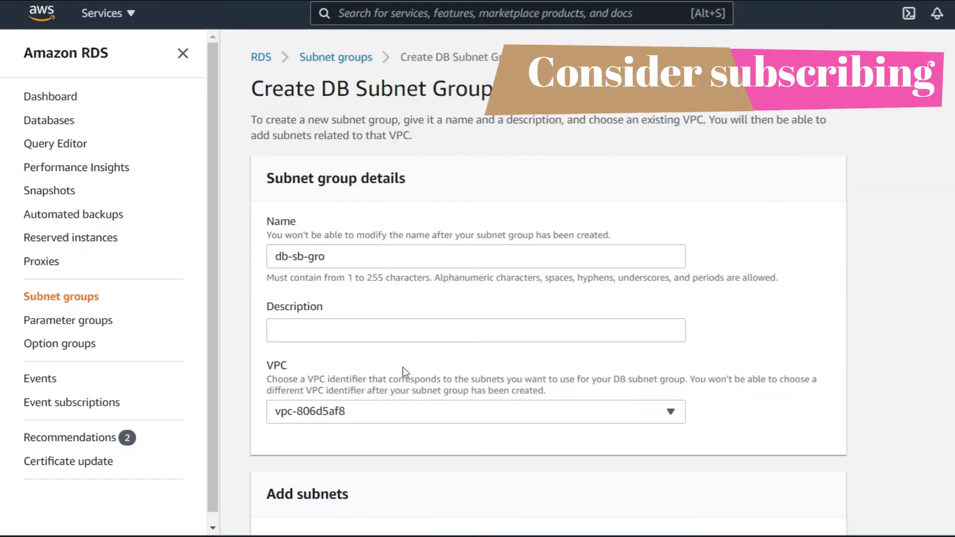
pyautogui.scroll(-6, 402, 367)
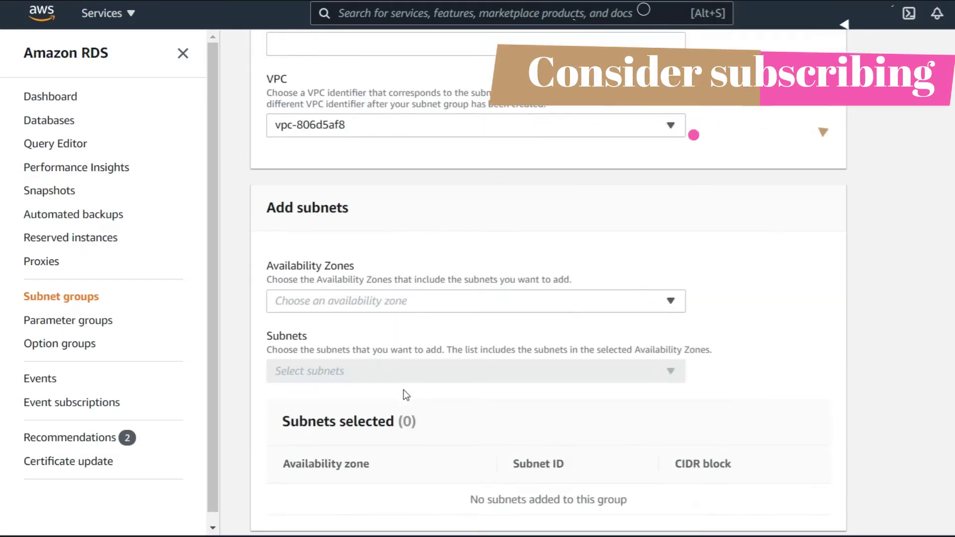
# - Add zones us-west-2a, us-west-2b, us-west-2c and subnets subnet-848101fc and subnet-a449daf9
pyautogui.click(421, 249)
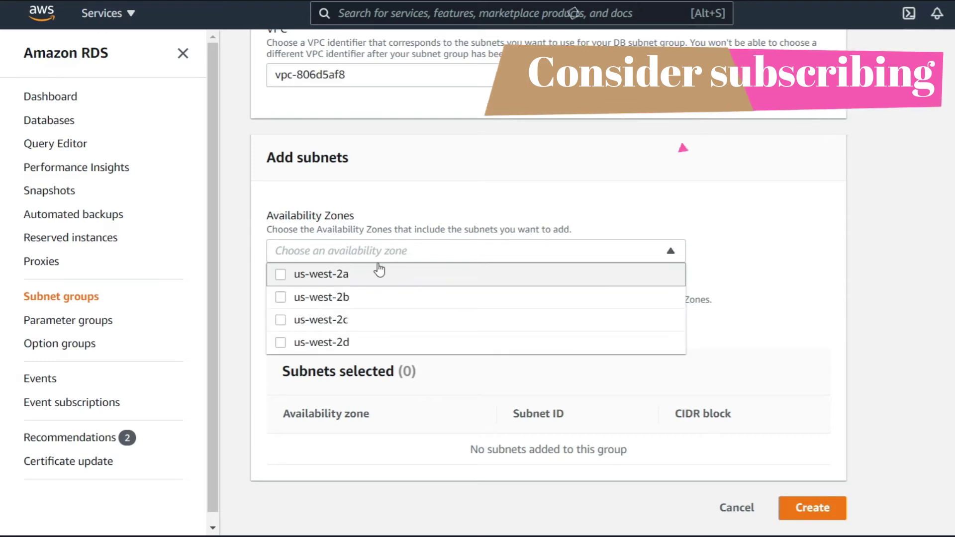
pyautogui.click(280, 275)
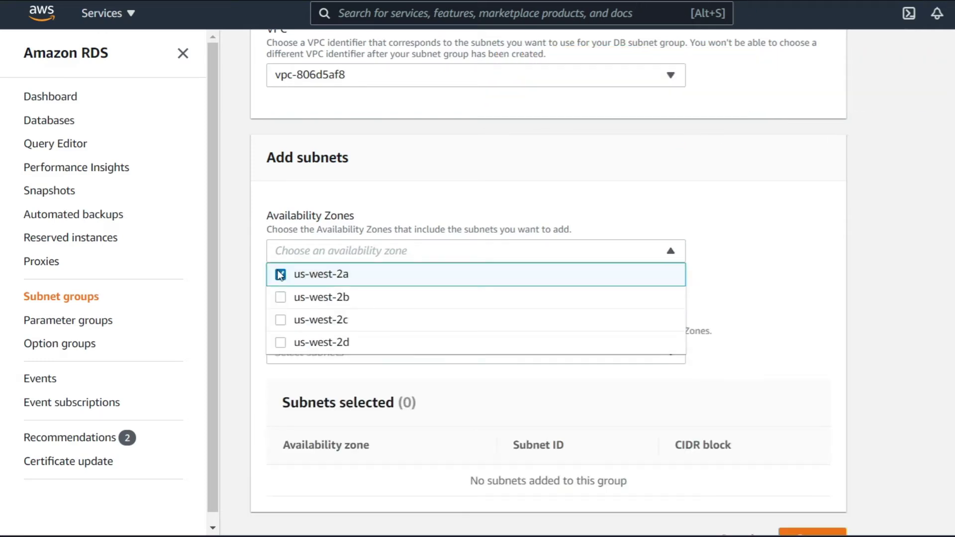
pyautogui.click(282, 298)
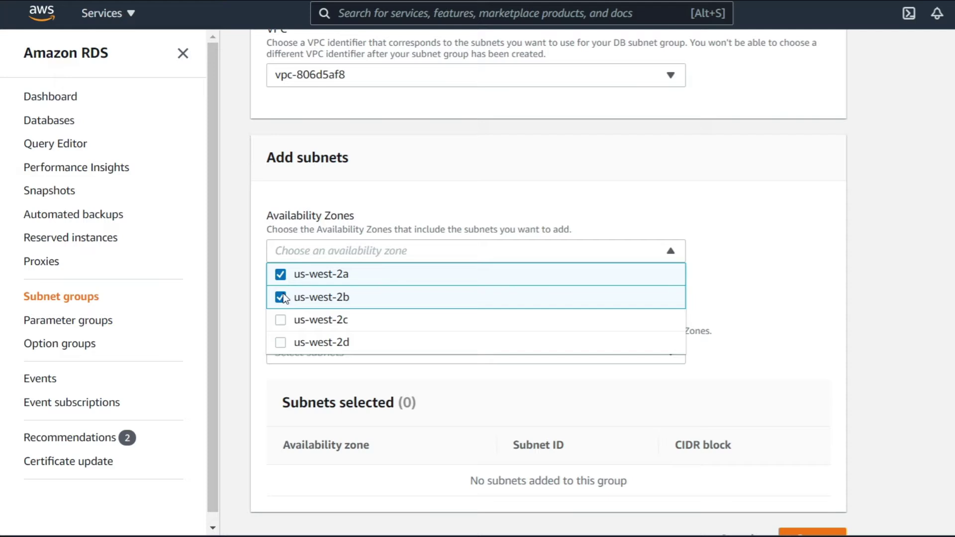
pyautogui.click(282, 321)
pyautogui.click(857, 323)
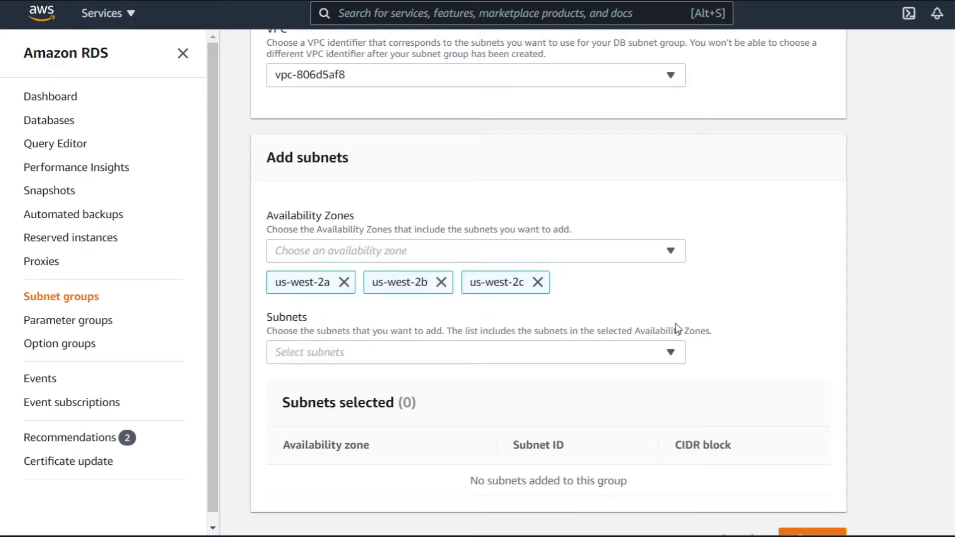
pyautogui.click(588, 358)
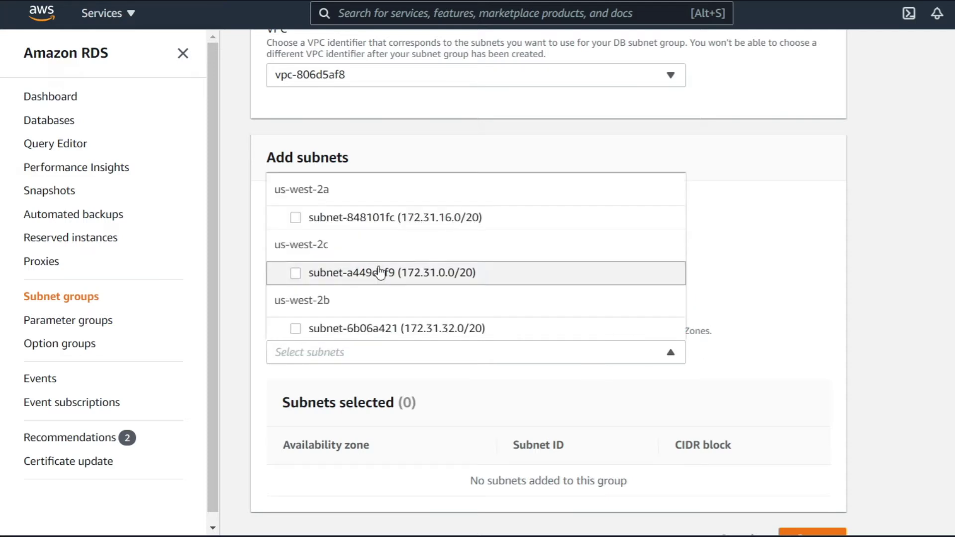
pyautogui.click(296, 217)
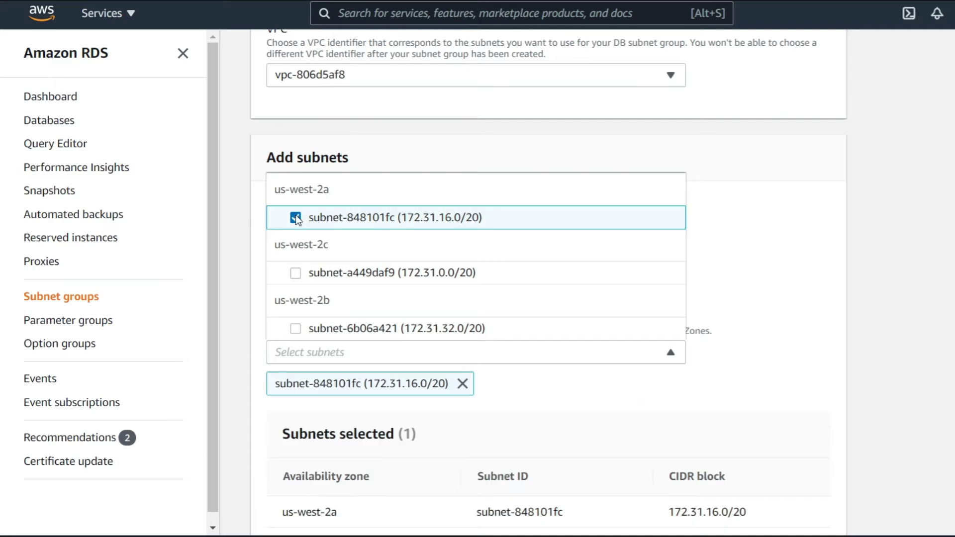
pyautogui.click(297, 274)
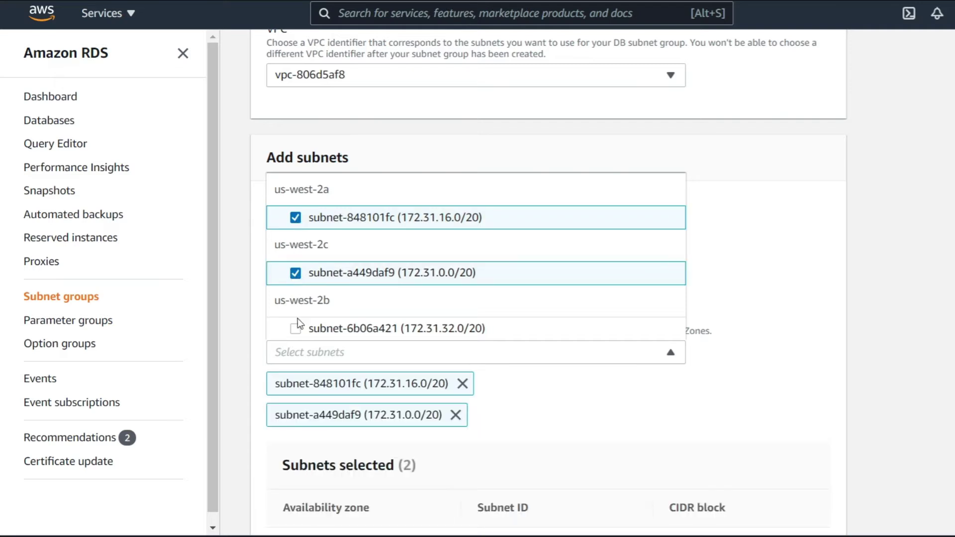
pyautogui.click(828, 299)
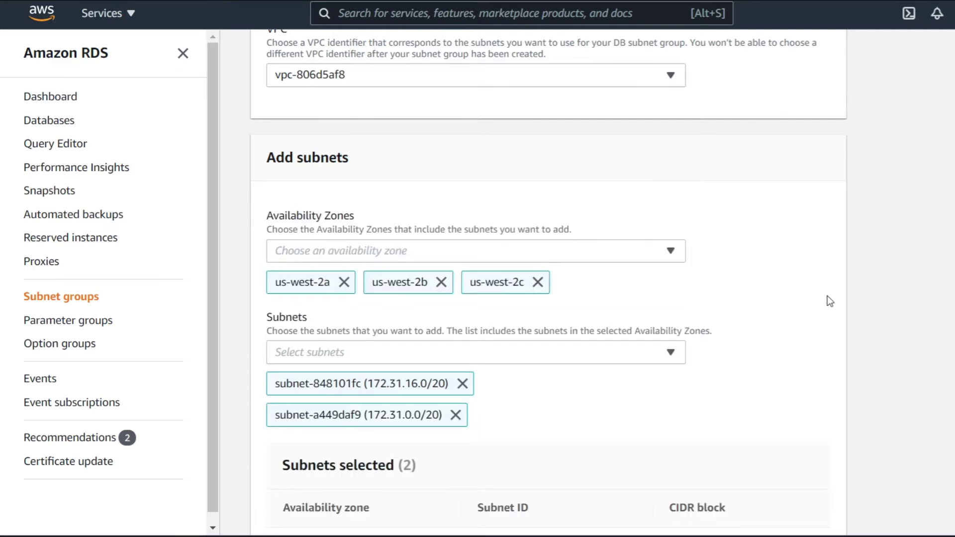
pyautogui.scroll(-3, 494, 392)
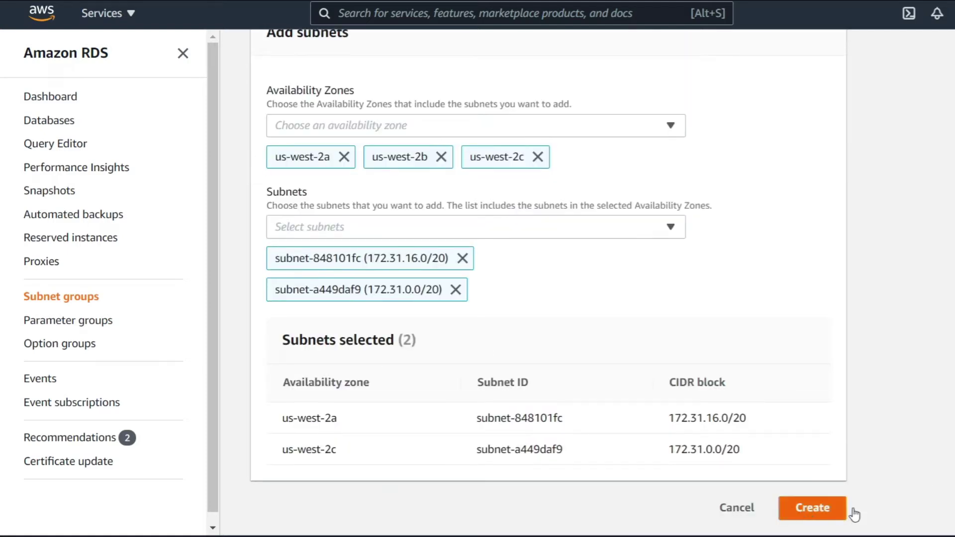
pyautogui.scroll(1, 428, 152)
pyautogui.scroll(3, 429, 151)
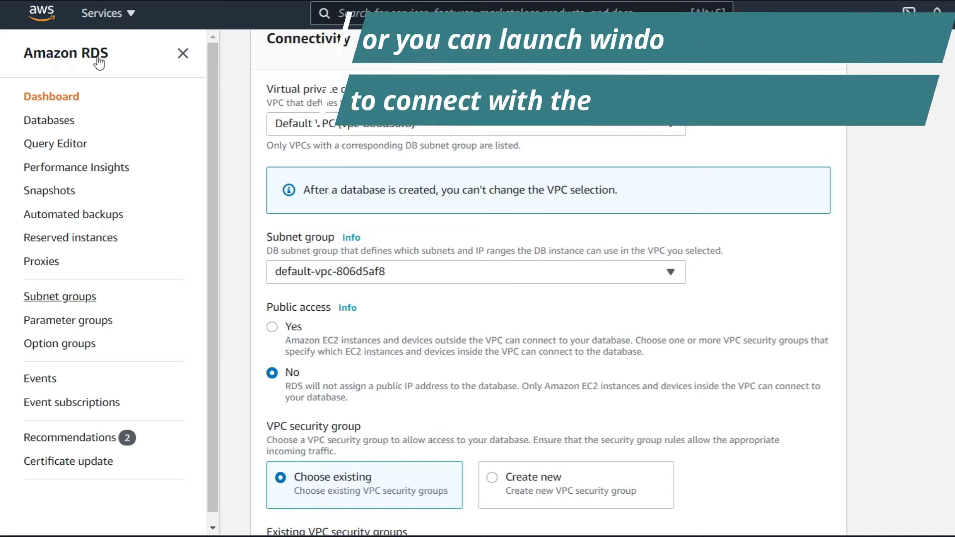
# - Set the new database's Public access to Yes
pyautogui.click(273, 327)
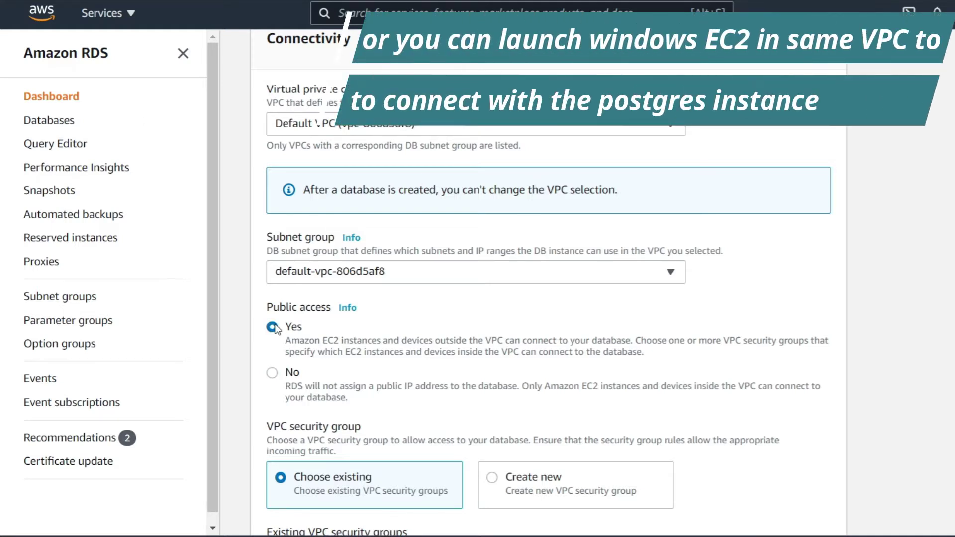
pyautogui.scroll(-5, 298, 279)
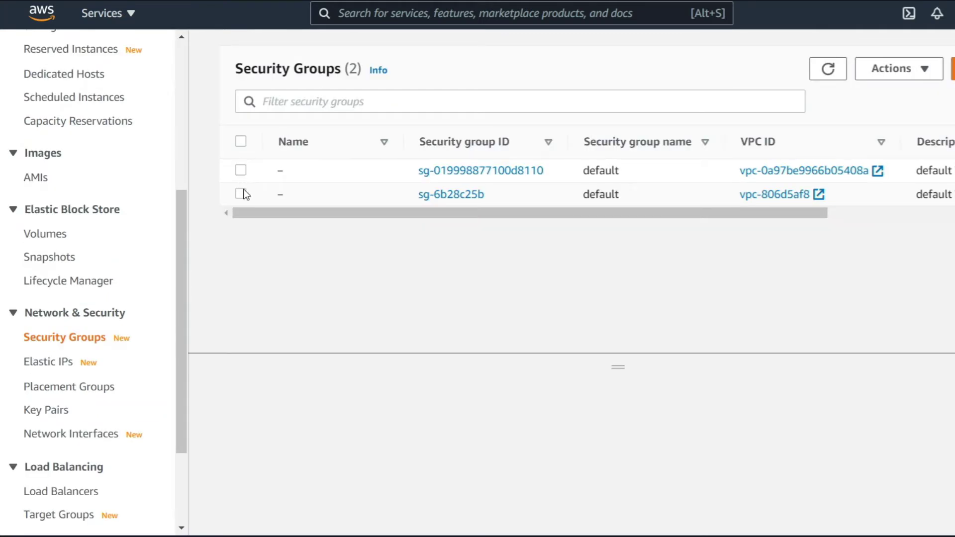
# - Inspect security group sg-6b28c25b's inbound rules, which allow all traffic
pyautogui.click(241, 193)
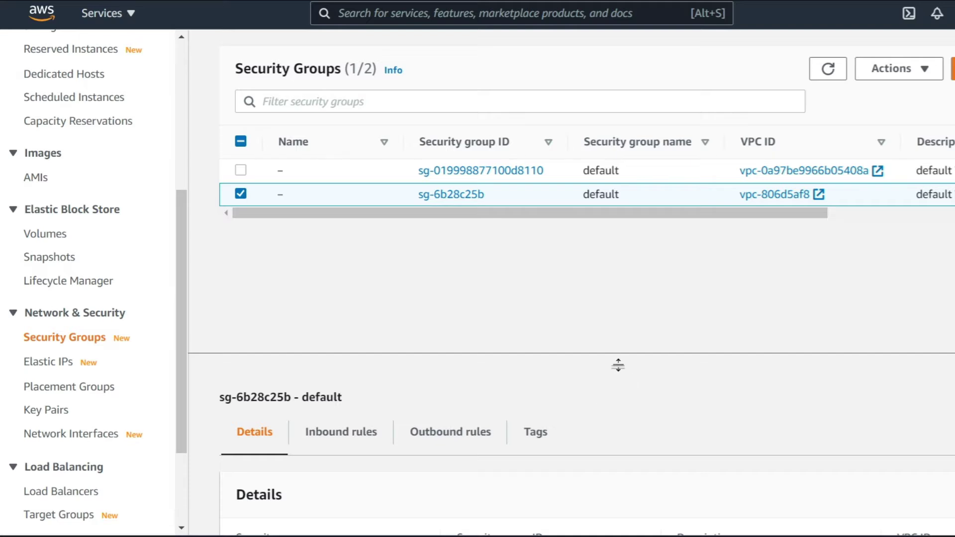
pyautogui.moveTo(618, 365); pyautogui.dragTo(368, 315)
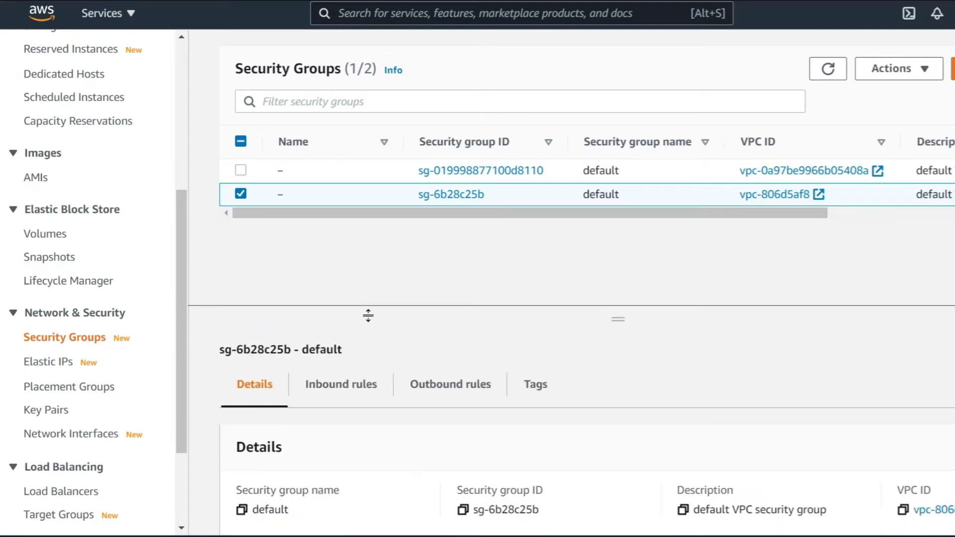
pyautogui.click(365, 384)
pyautogui.scroll(-1, 844, 436)
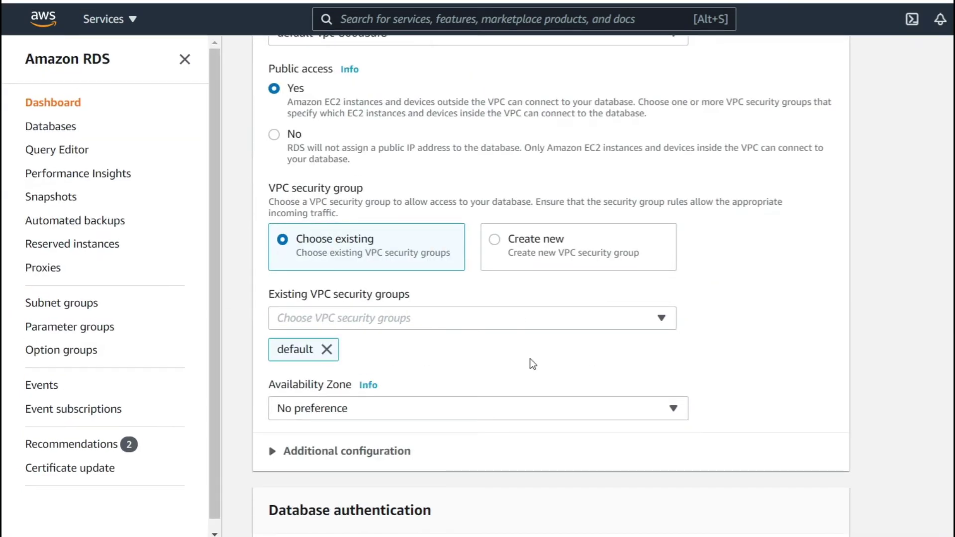
# - Keep the availability zone at No preference and confirm database port 5432 under Additional configuration
pyautogui.scroll(-5, 531, 362)
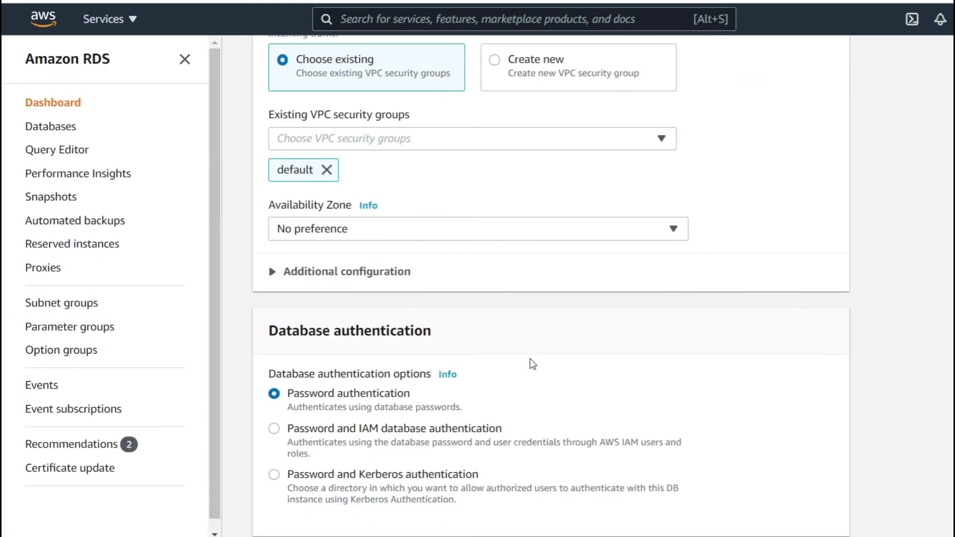
pyautogui.click(386, 234)
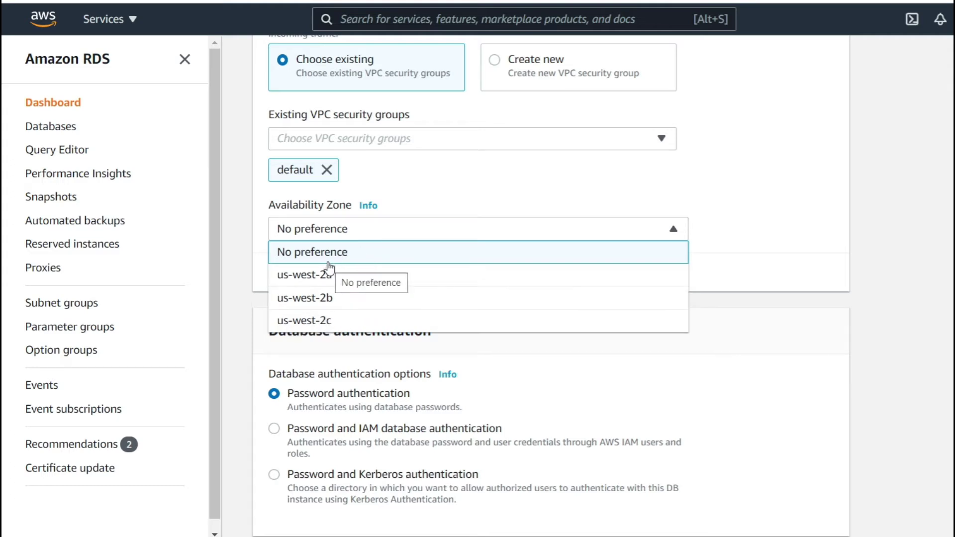
pyautogui.click(746, 231)
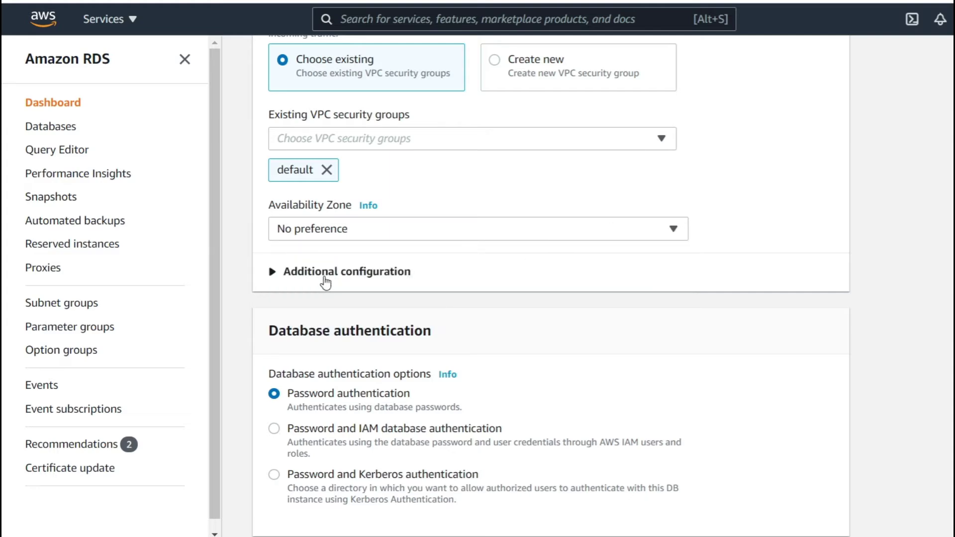
pyautogui.click(324, 275)
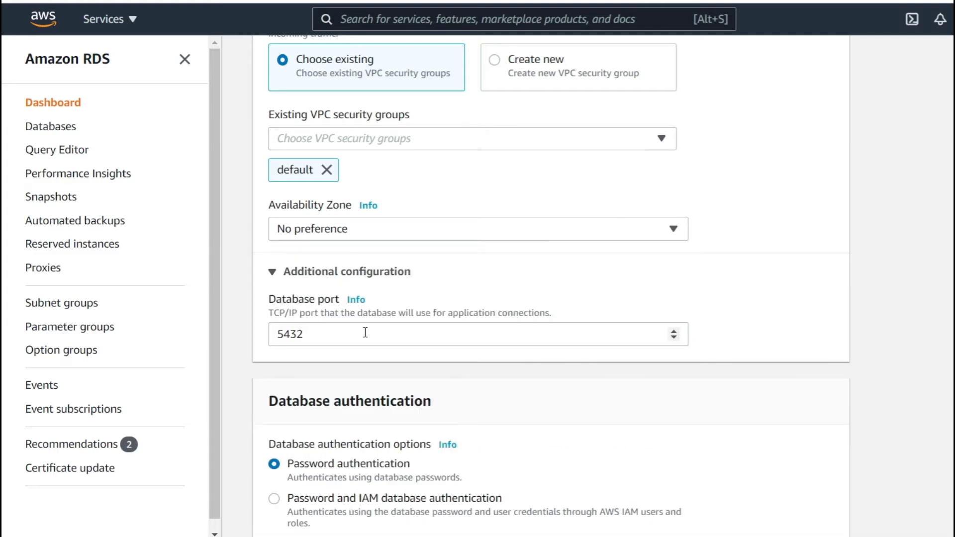
pyautogui.scroll(-5, 485, 352)
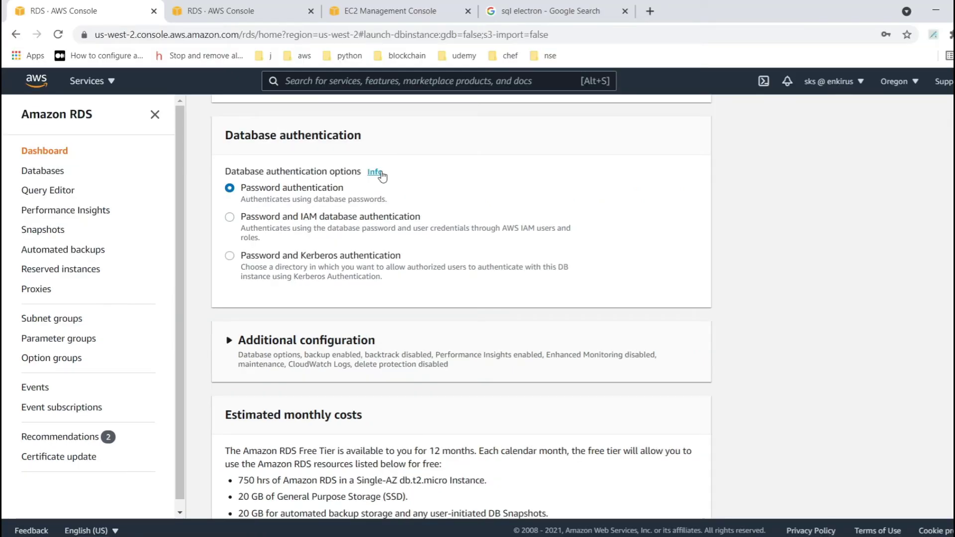
# - Set the initial database name to enkirusdb in the extra database options
pyautogui.click(448, 127)
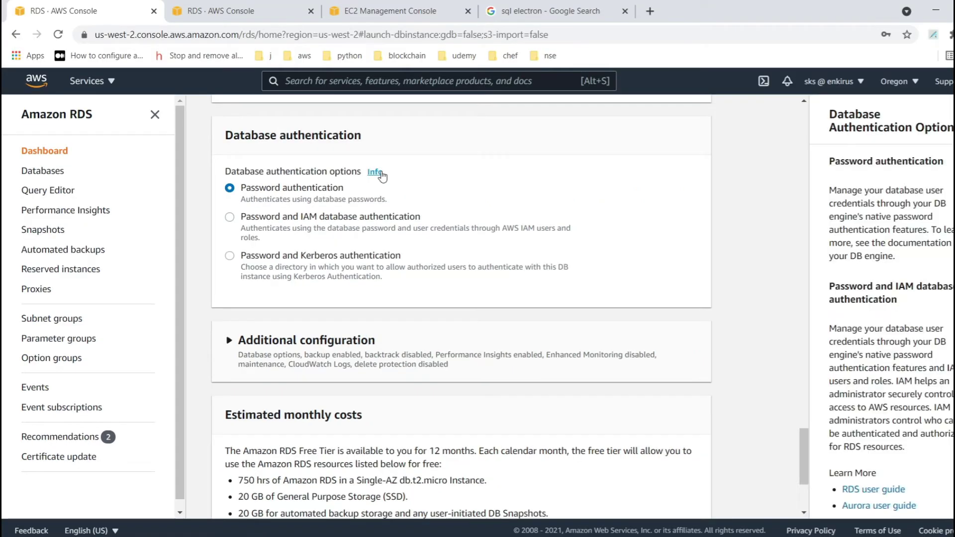
pyautogui.scroll(-8, 842, 369)
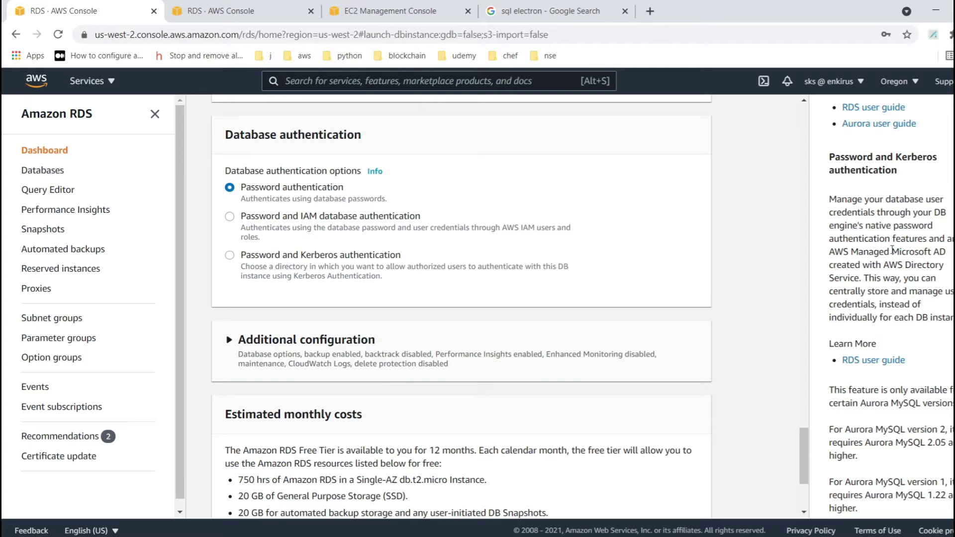
pyautogui.scroll(-2, 567, 317)
pyautogui.click(392, 285)
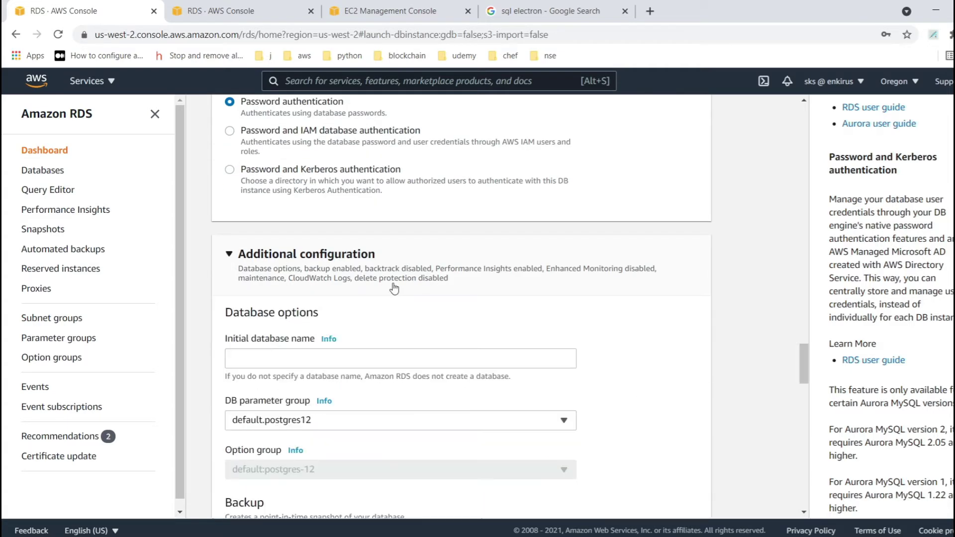
pyautogui.scroll(-2, 393, 287)
pyautogui.click(307, 254)
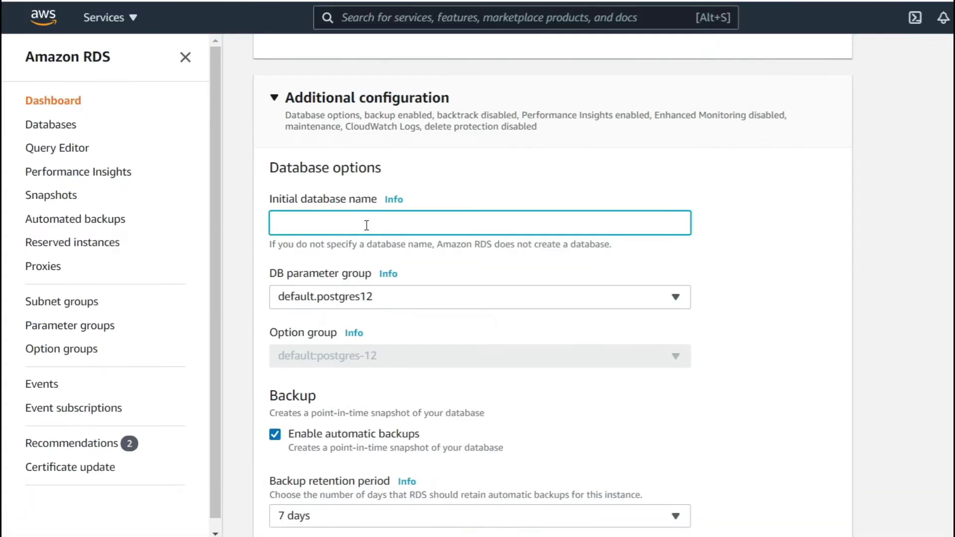
pyautogui.write('enkirusdb')
# - Turn off automatic backups, Performance Insights and auto minor version upgrade
pyautogui.scroll(-3, 367, 226)
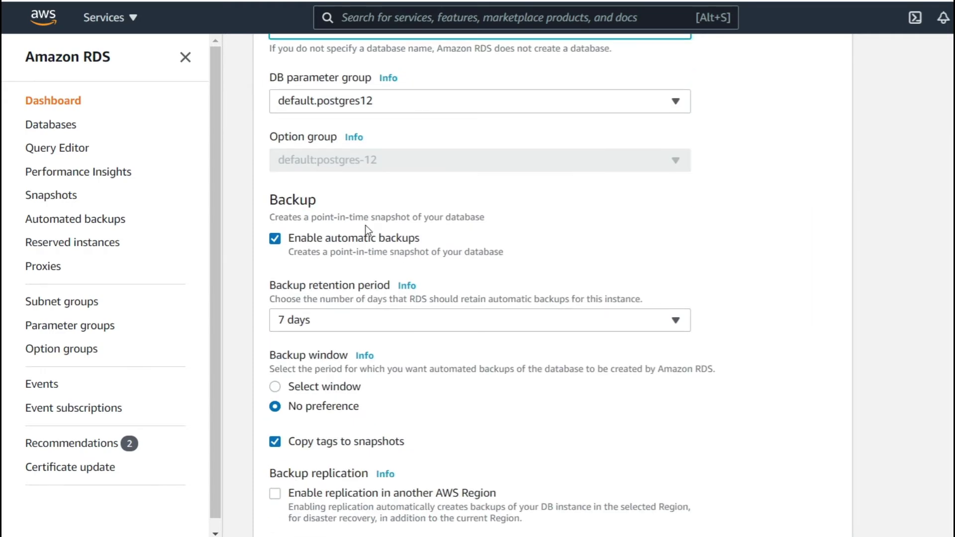
pyautogui.click(275, 235)
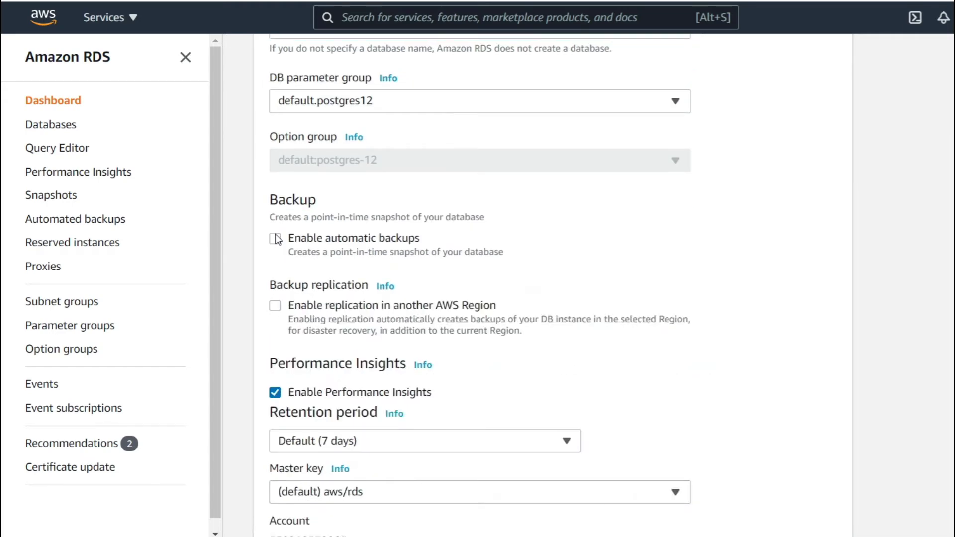
pyautogui.click(279, 392)
pyautogui.scroll(-8, 630, 295)
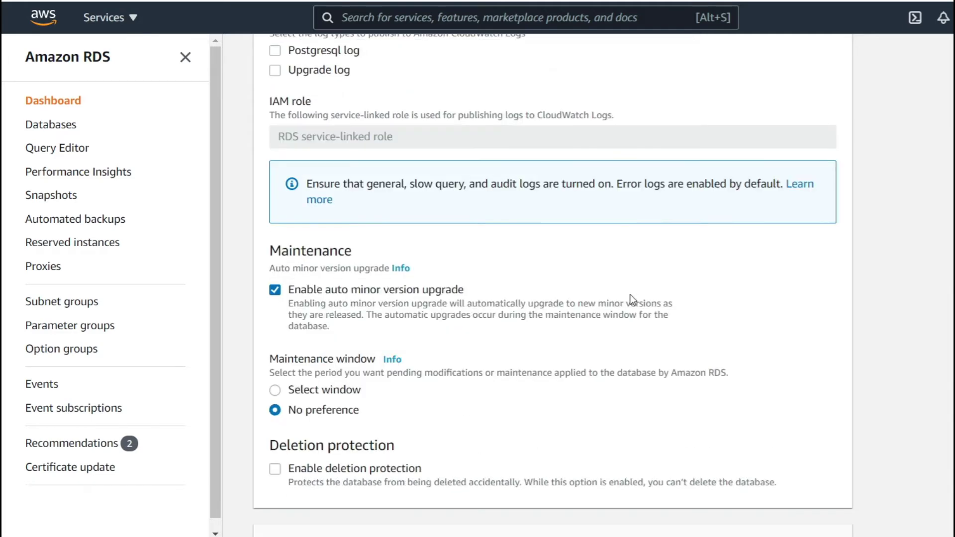
pyautogui.click(275, 290)
pyautogui.scroll(-3, 574, 311)
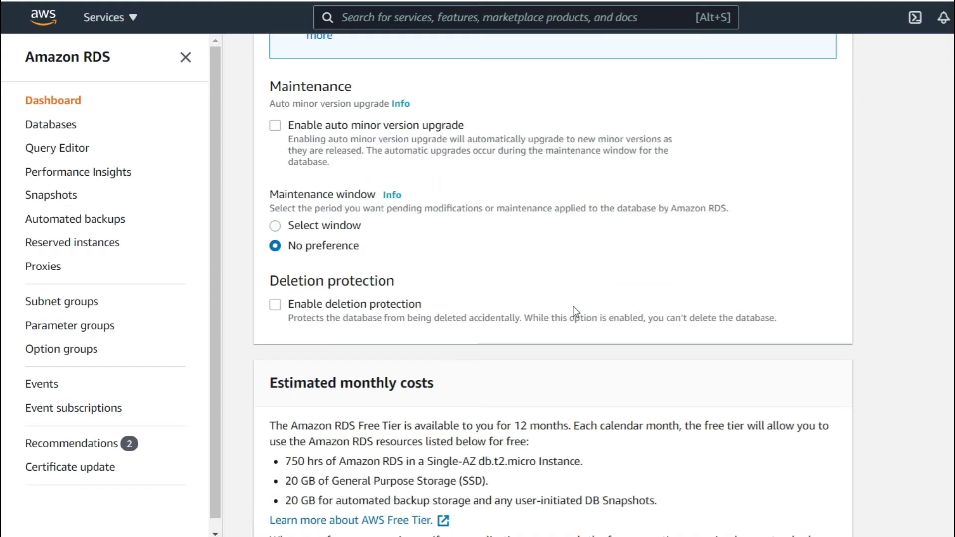
pyautogui.scroll(-3, 574, 309)
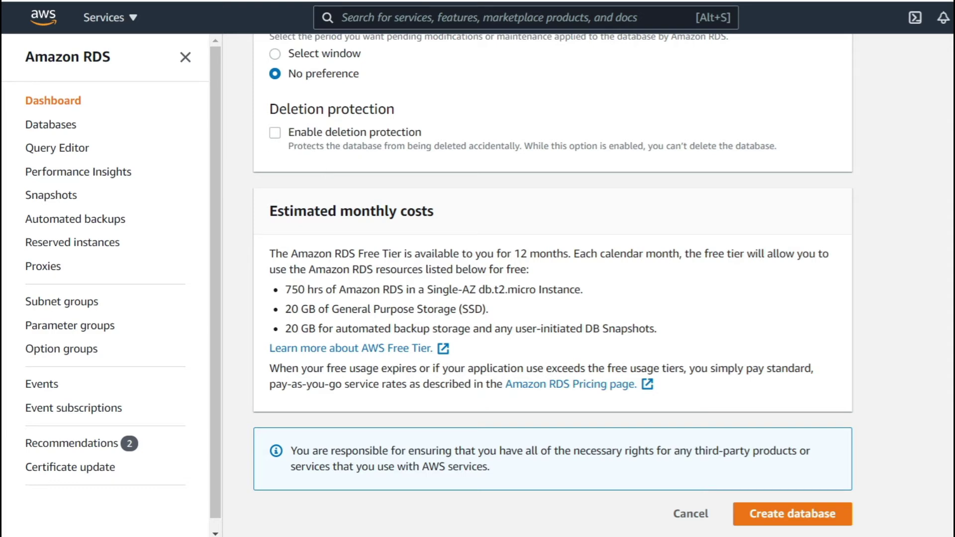
# - Review the form settings and create the postgres db.t2.micro PostgreSQL instance
pyautogui.scroll(15, 886, 270)
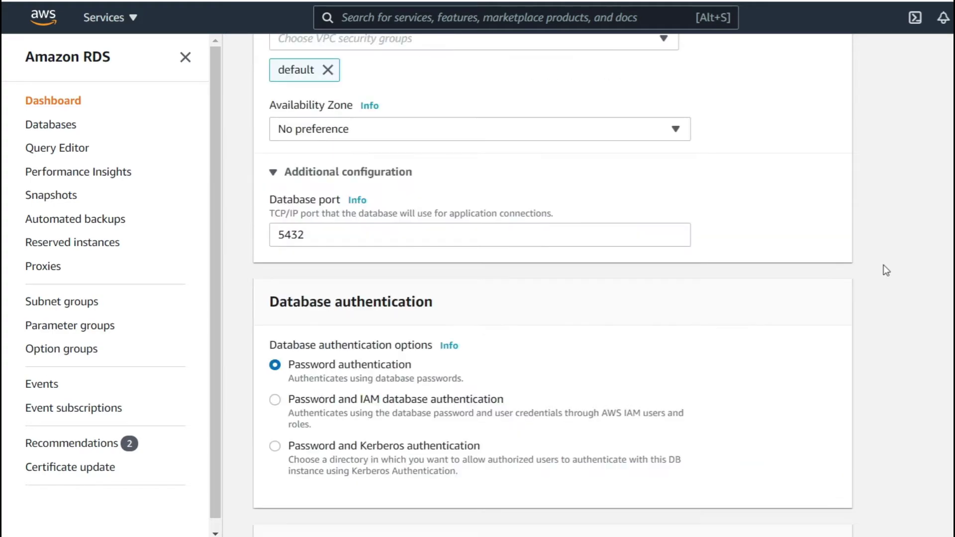
pyautogui.scroll(15, 904, 194)
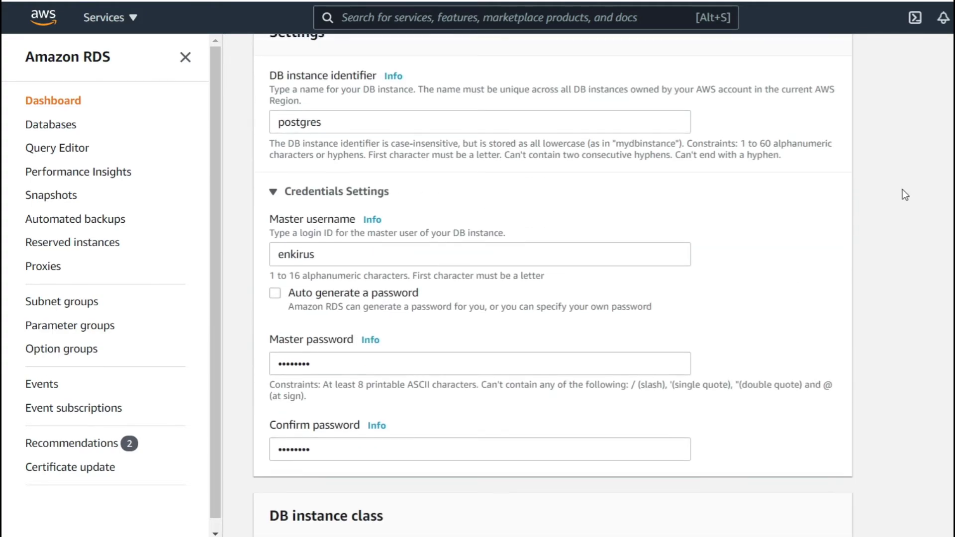
pyautogui.scroll(-20, 315, 363)
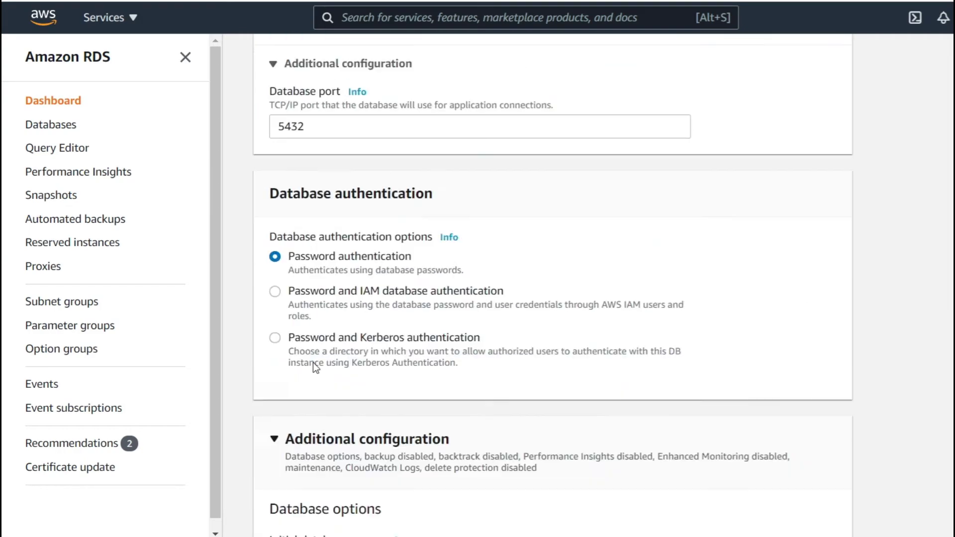
pyautogui.click(753, 514)
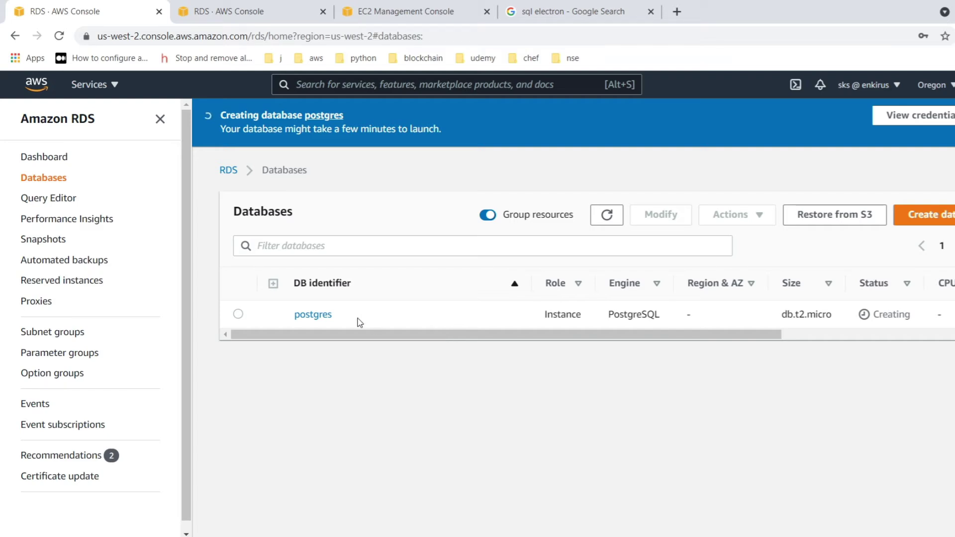
# - Check the postgres instance's connectivity details, then return to the 'sql electron' search results
pyautogui.click(313, 315)
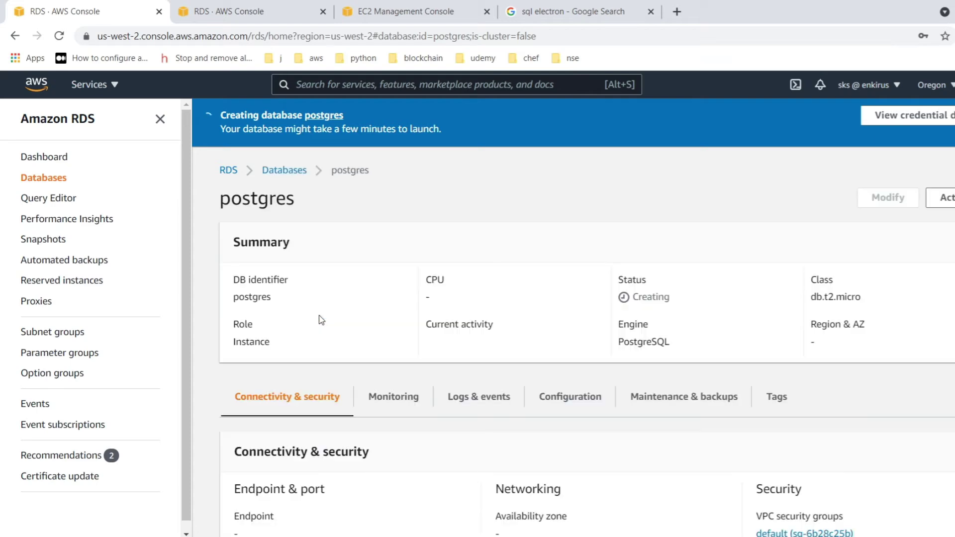
pyautogui.scroll(-3, 342, 457)
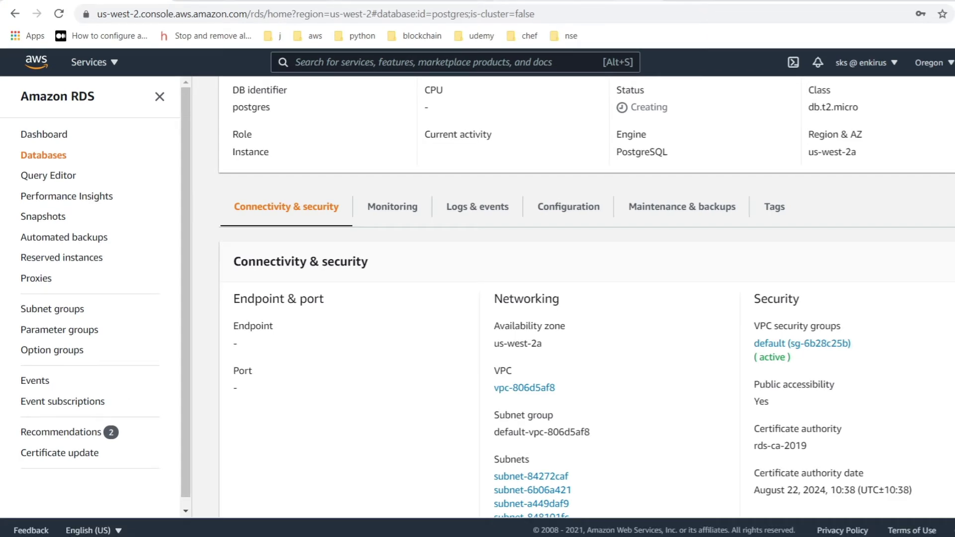
pyautogui.click(508, 10)
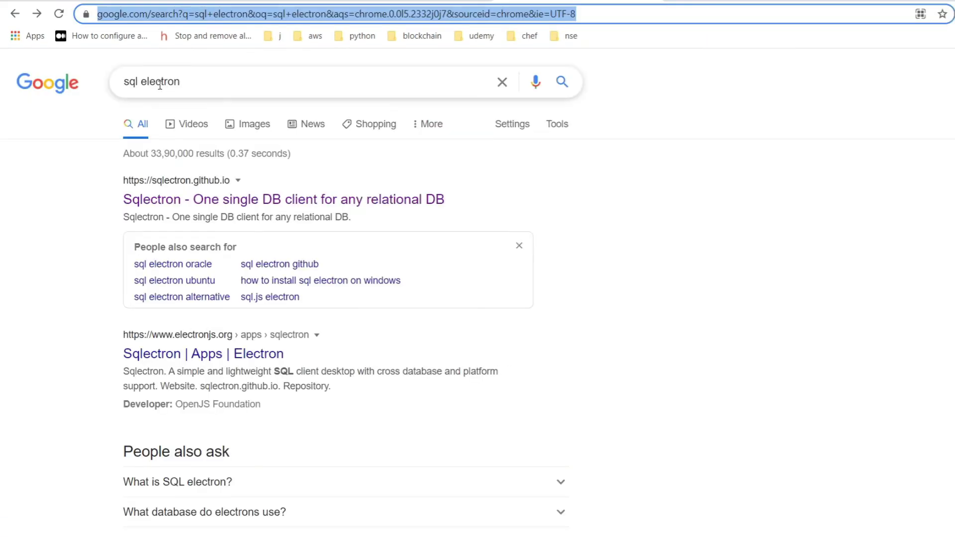
# - Visit the Sqlectron homepage from the search results and follow Download GUI
pyautogui.click(186, 207)
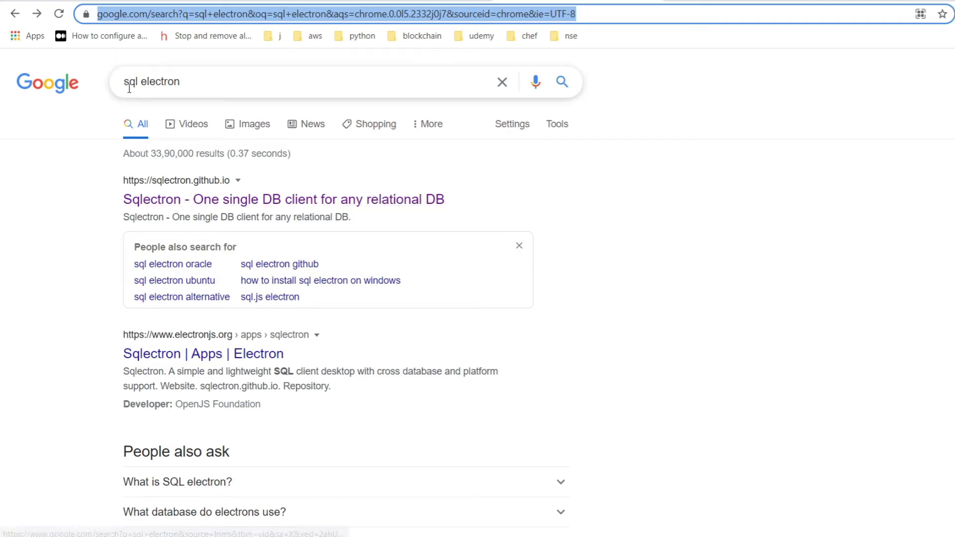
pyautogui.click(176, 205)
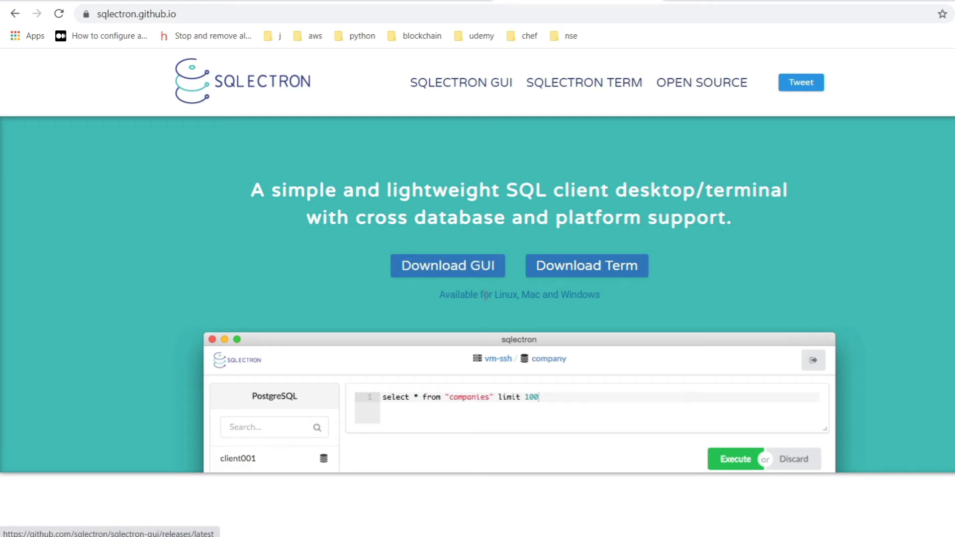
pyautogui.scroll(-8, 346, 294)
pyautogui.scroll(-4, 347, 295)
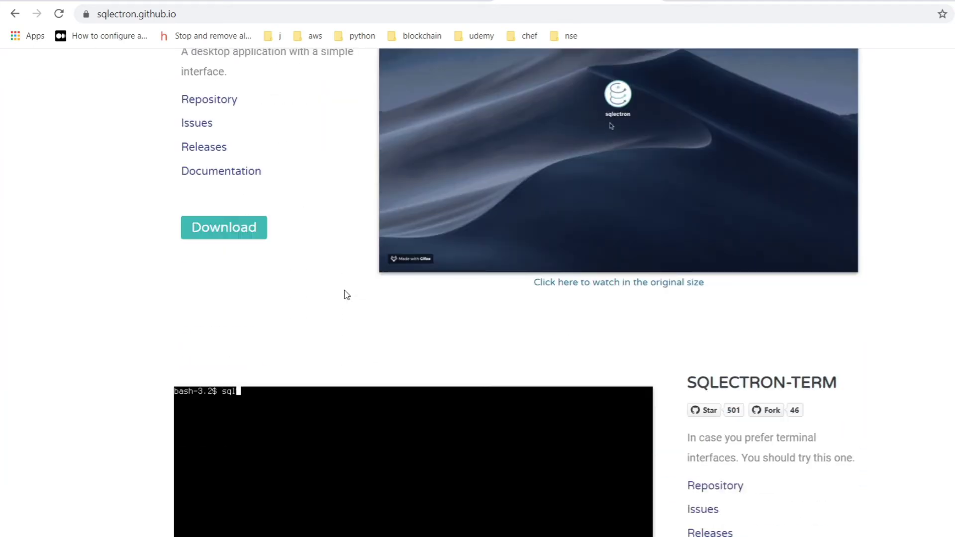
pyautogui.scroll(9, 347, 295)
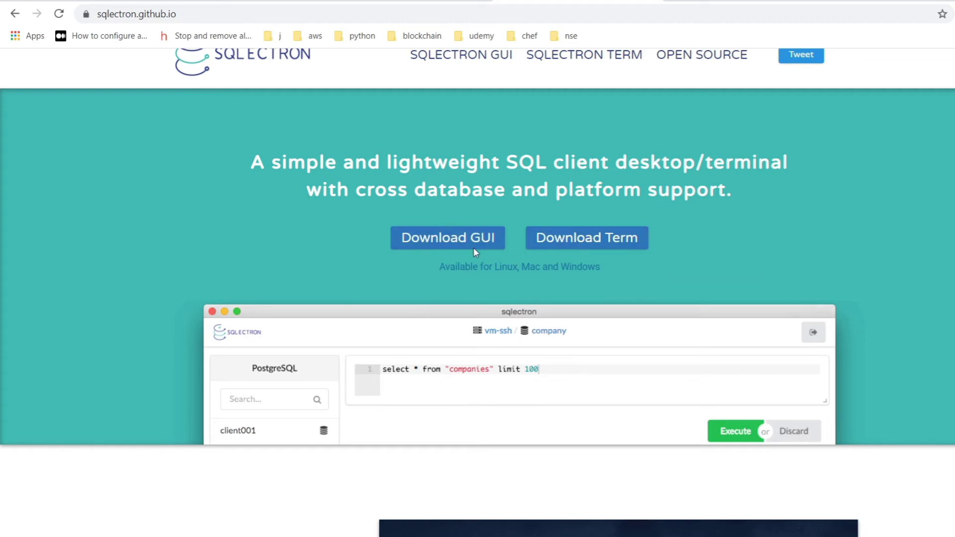
pyautogui.click(464, 247)
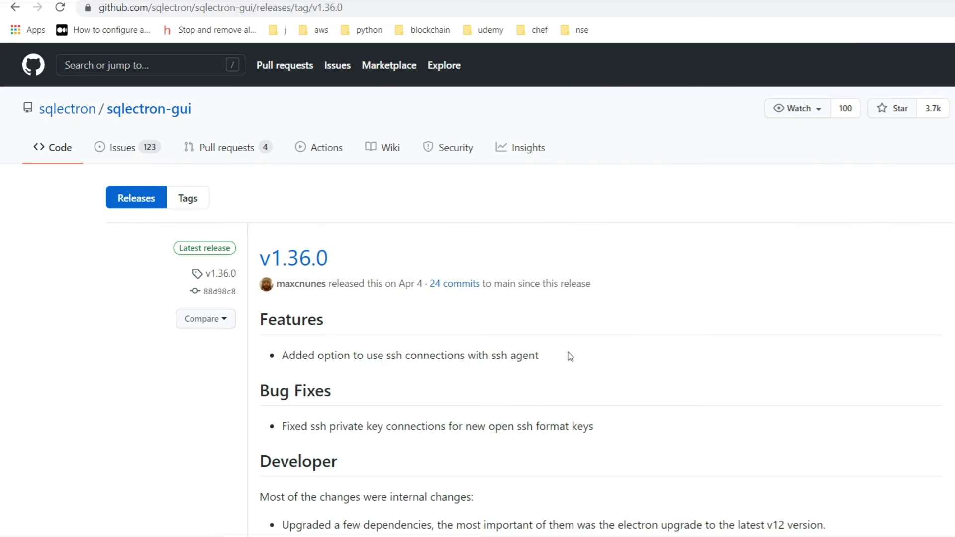
# - Browse the sqlectron-gui v1.36.0 assets, including sqlectron-Setup-1.36.0.exe
pyautogui.scroll(-15, 569, 356)
pyautogui.scroll(5, 569, 356)
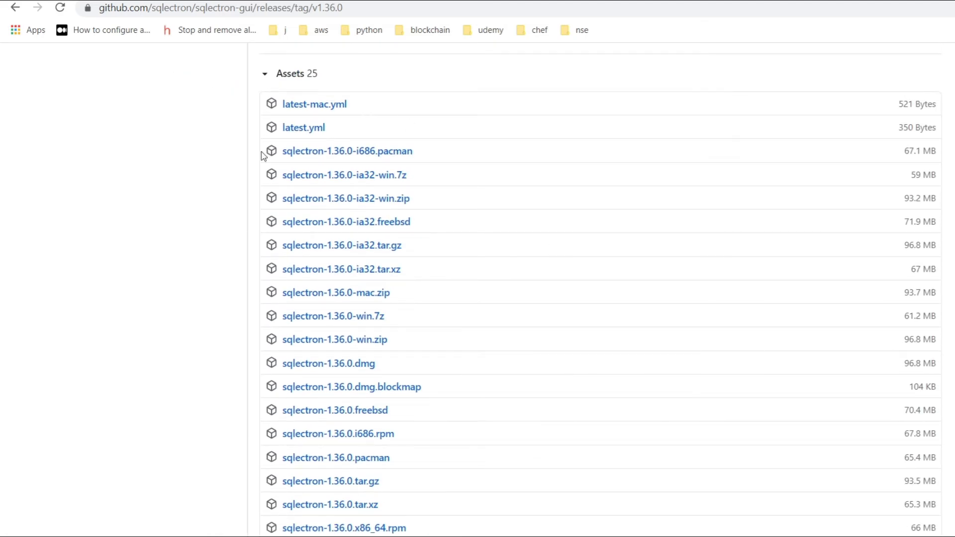
pyautogui.scroll(-3, 229, 345)
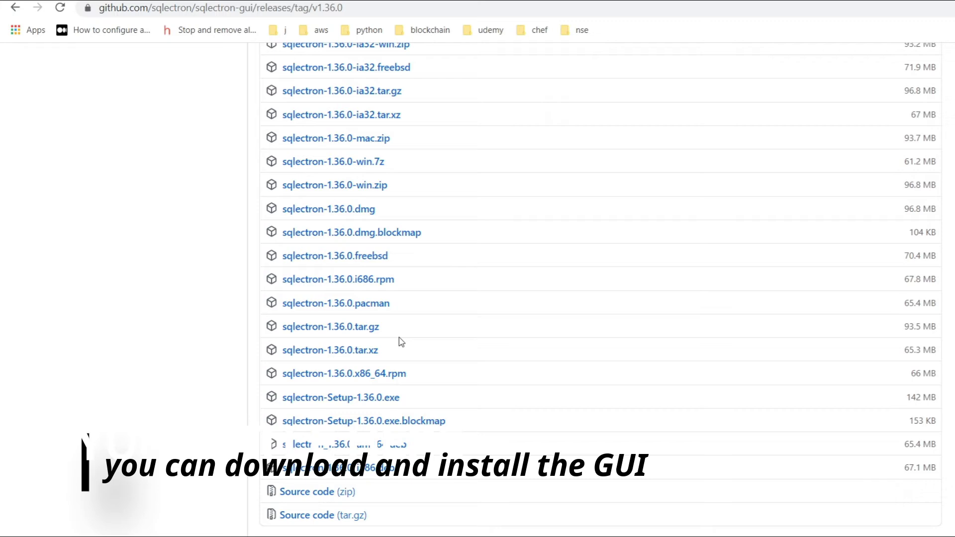
pyautogui.scroll(3, 401, 342)
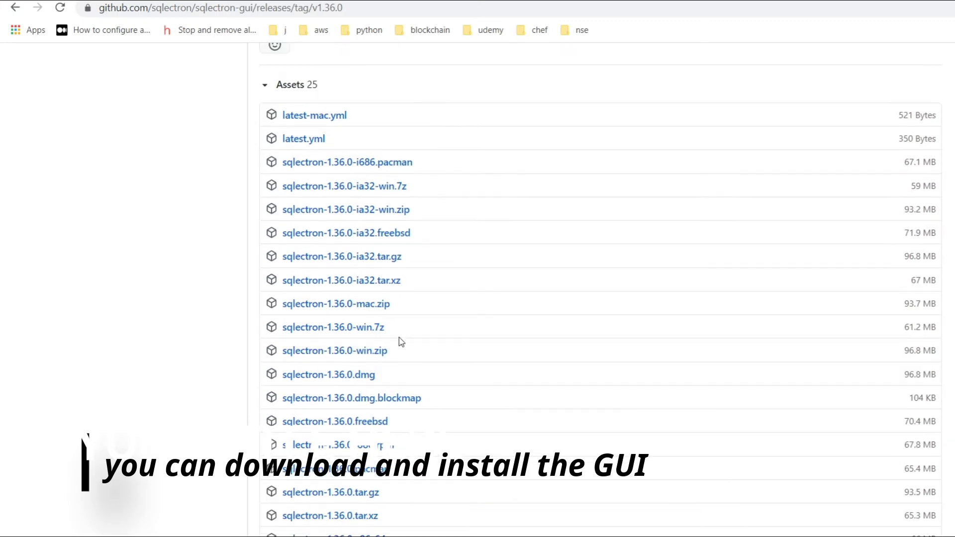
pyautogui.scroll(-5, 402, 341)
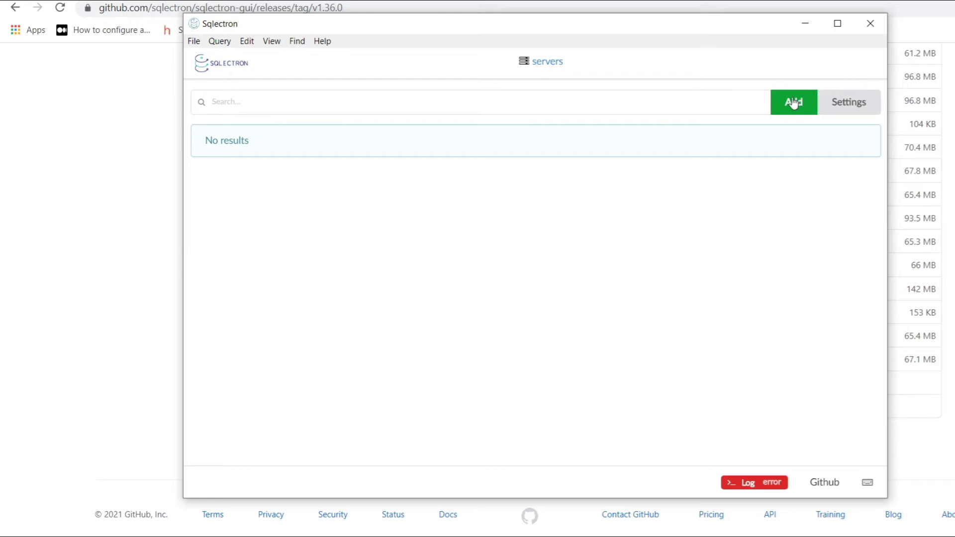
# - Start a new Sqlectron server entry, look at the database types, then cancel without saving
pyautogui.click(794, 103)
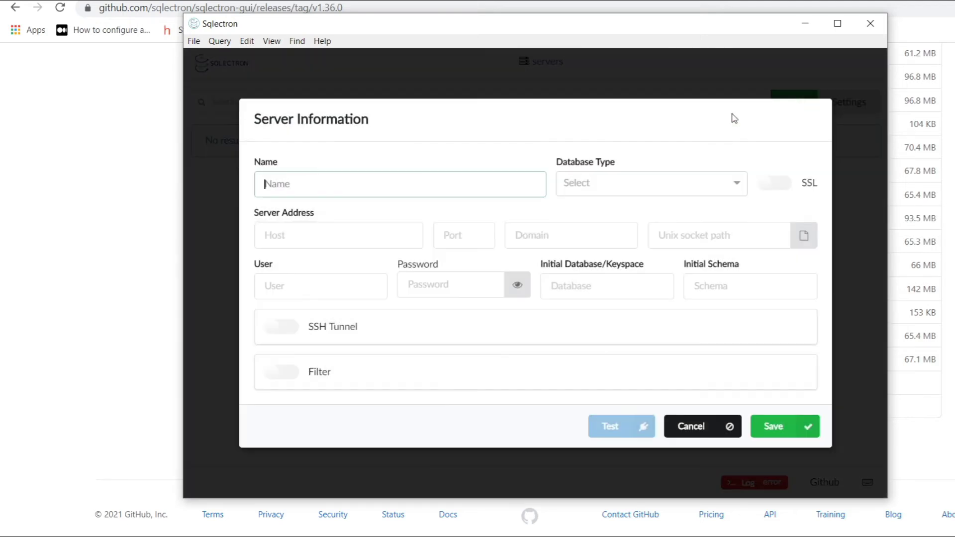
pyautogui.click(689, 193)
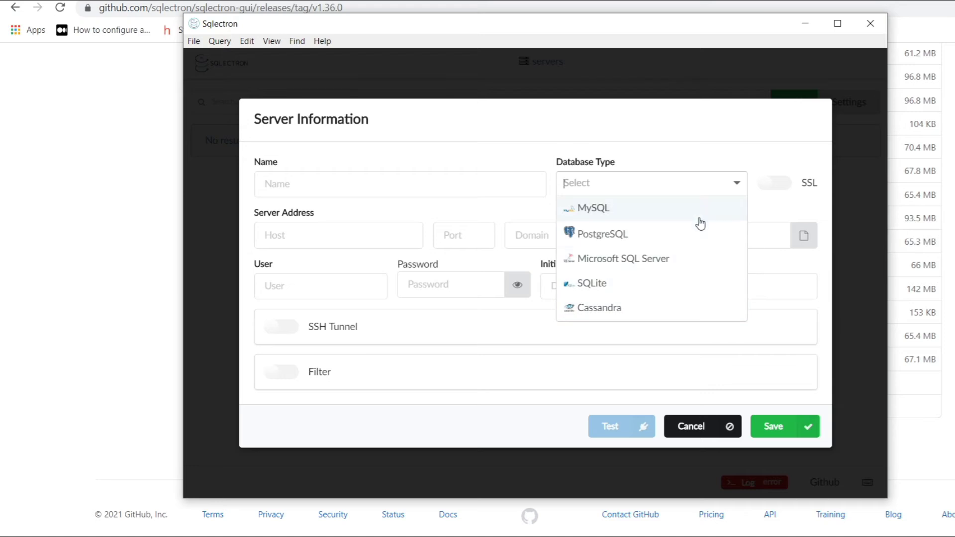
pyautogui.click(615, 133)
pyautogui.click(693, 428)
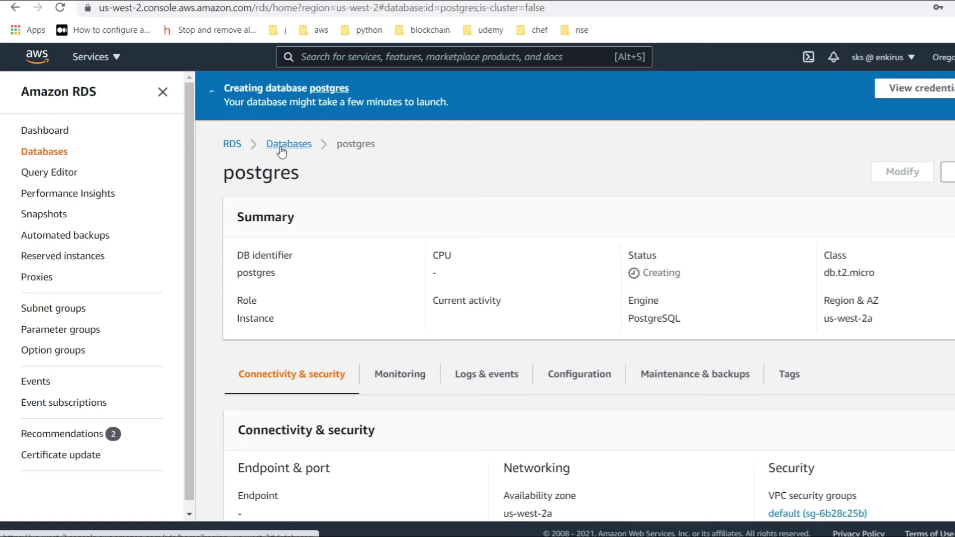
# - Refresh the RDS list, open the now-Available postgres instance and copy its endpoint hostname to Sqlectron
pyautogui.click(278, 146)
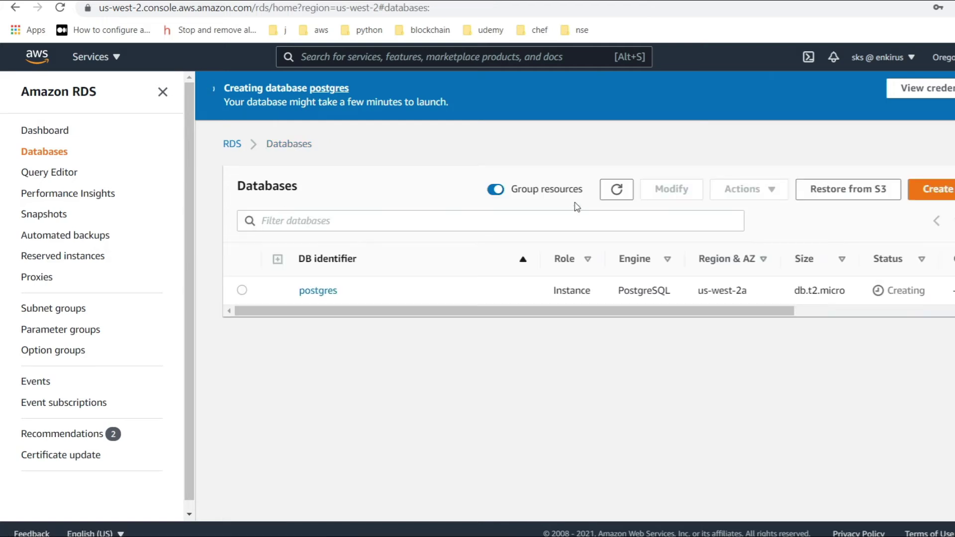
pyautogui.click(612, 190)
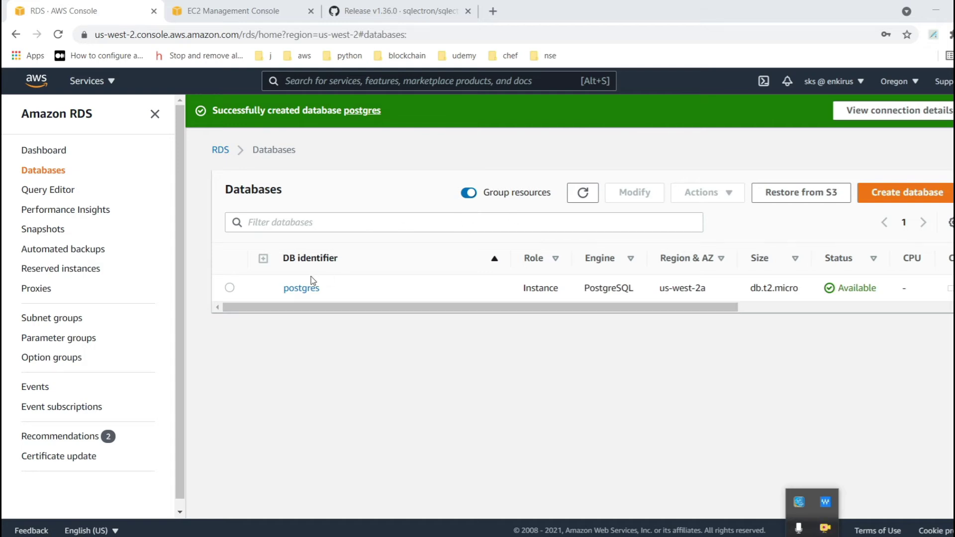
pyautogui.click(303, 289)
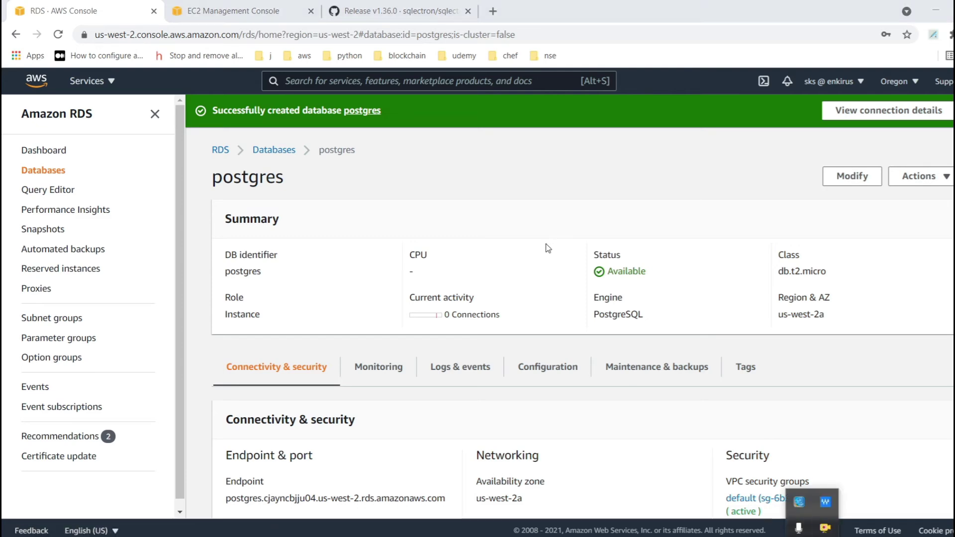
pyautogui.scroll(-3, 349, 441)
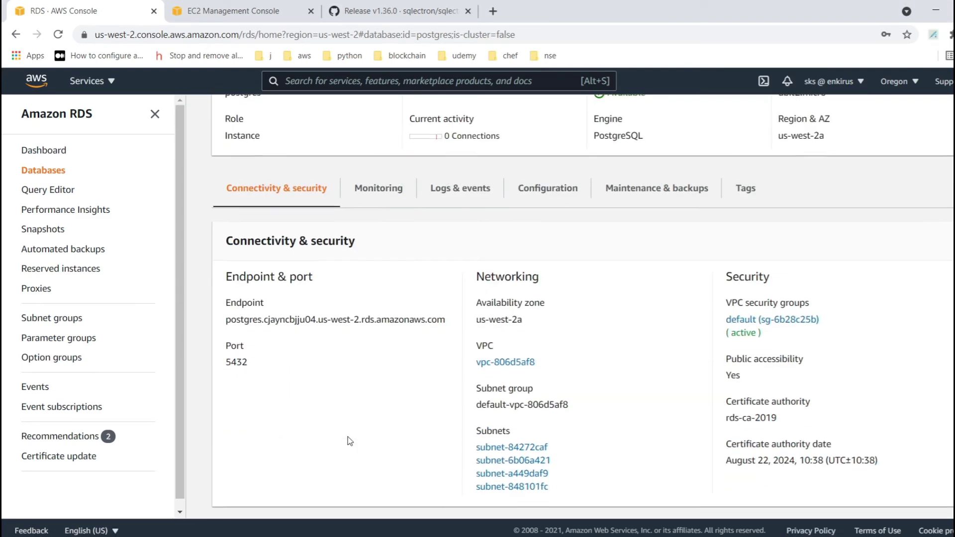
pyautogui.scroll(-1, 349, 441)
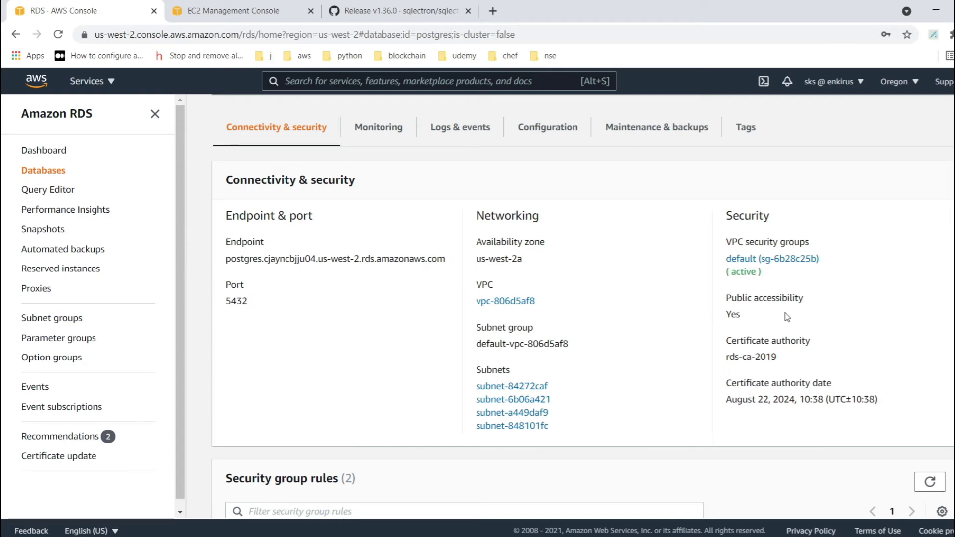
pyautogui.scroll(3, 763, 325)
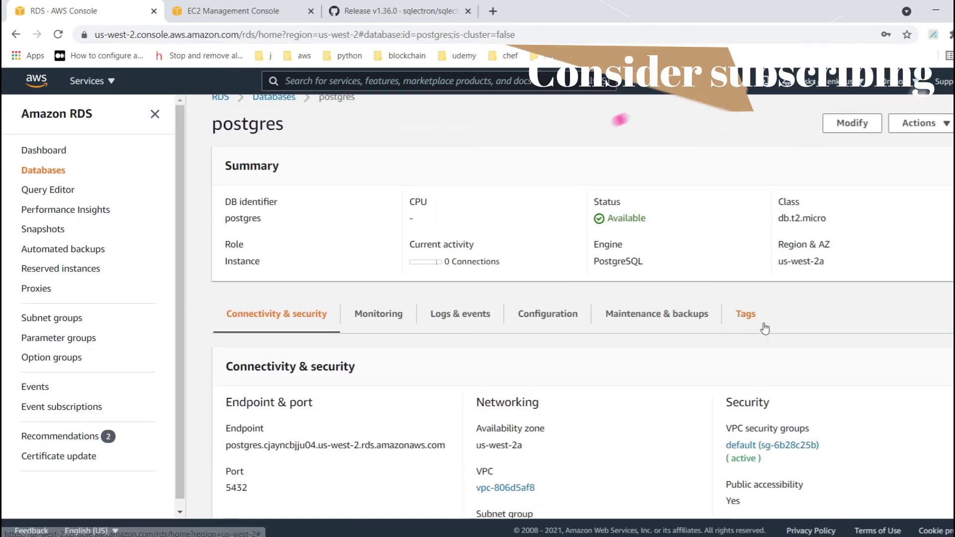
pyautogui.scroll(-3, 764, 328)
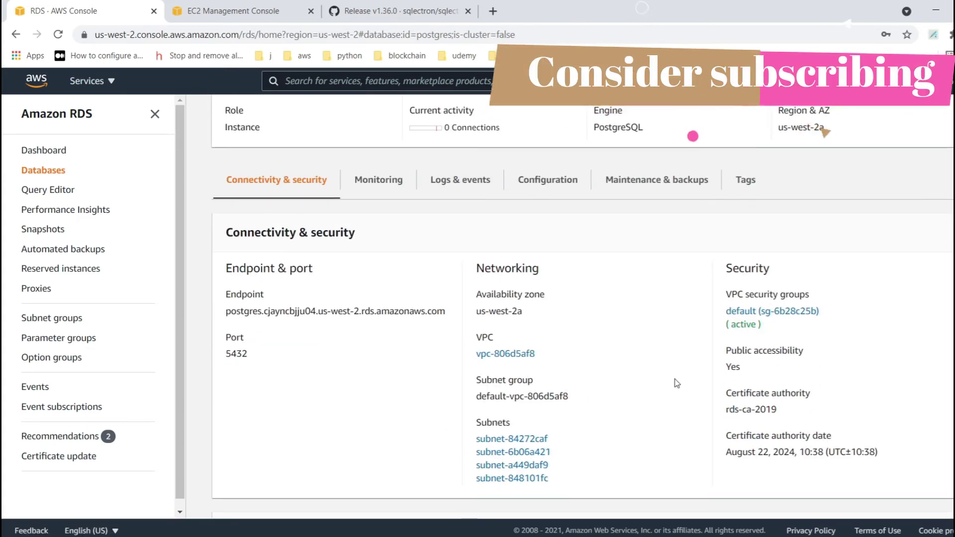
pyautogui.scroll(-2, 676, 383)
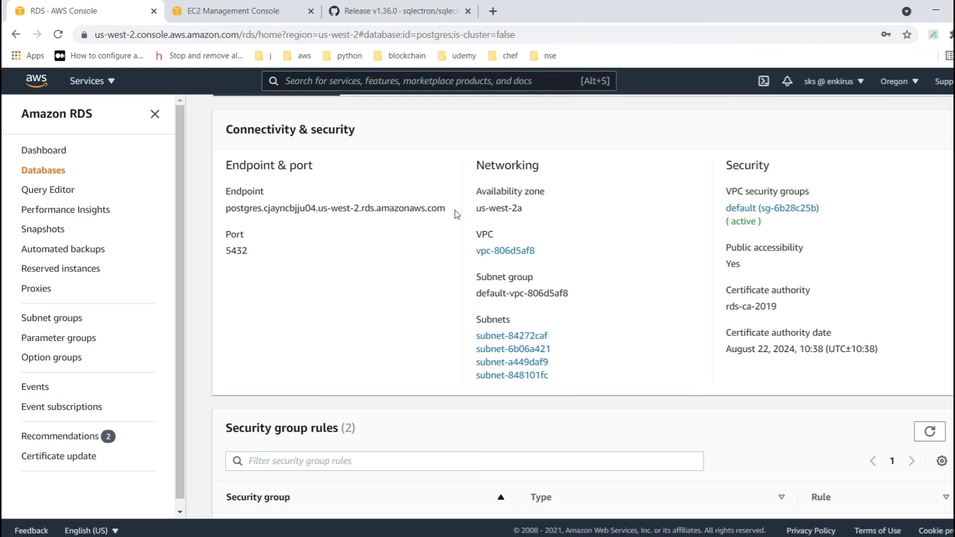
pyautogui.moveTo(454, 214); pyautogui.dragTo(219, 219)
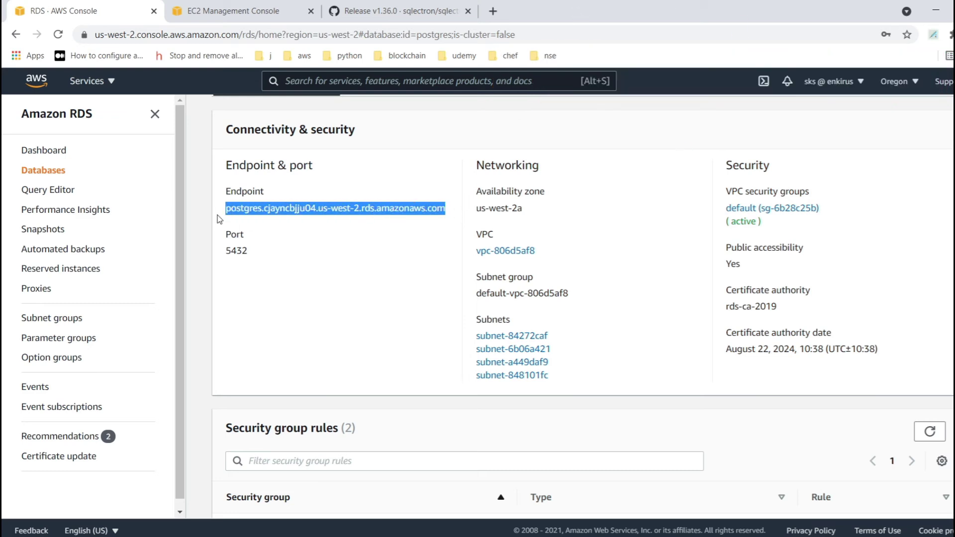
pyautogui.hotkey('alt', 'Tab')
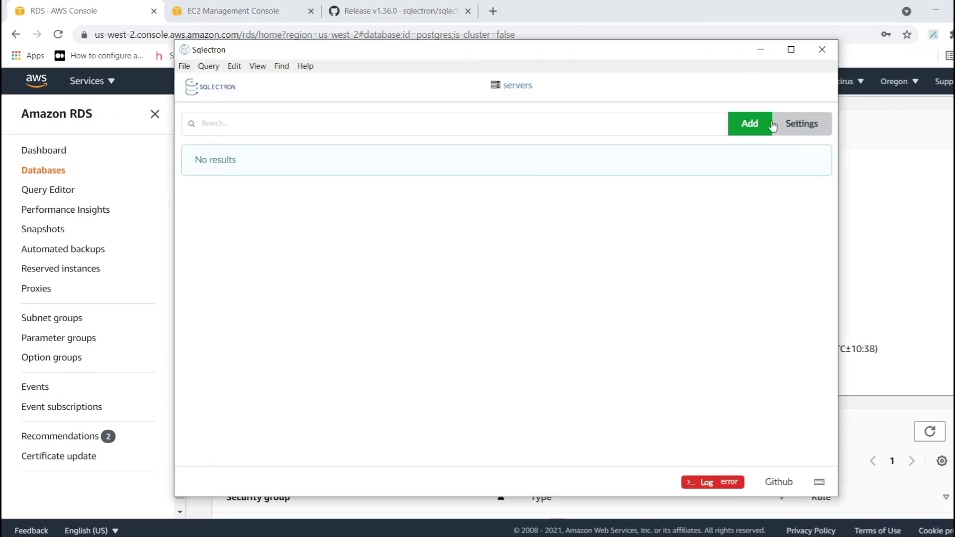
# - Add a PostgreSQL server named postgres-demo with the copied RDS endpoint as host
pyautogui.click(751, 124)
pyautogui.click(602, 198)
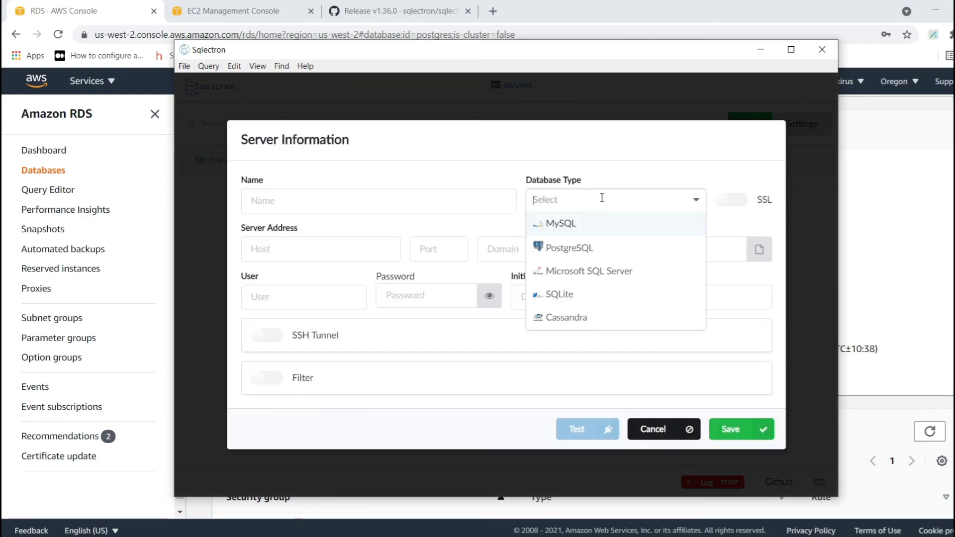
pyautogui.click(553, 247)
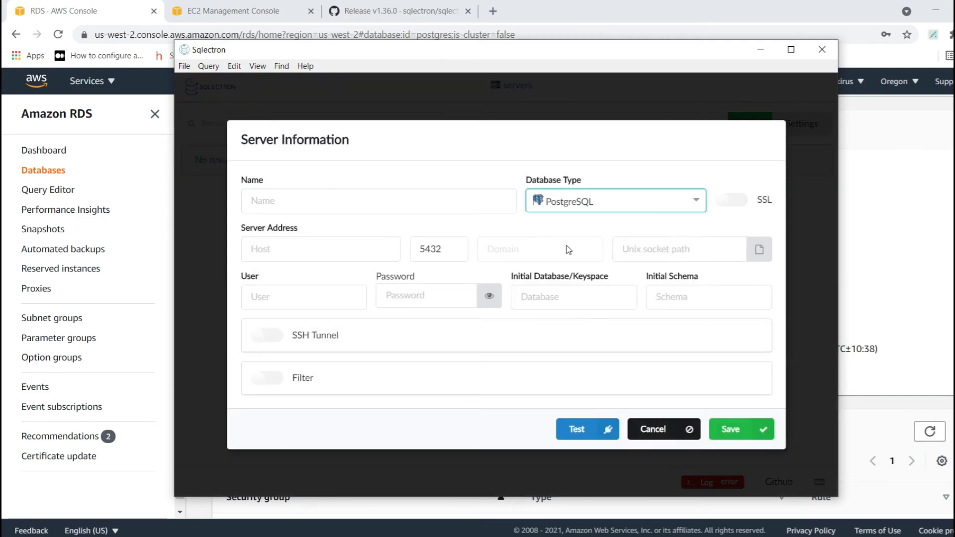
pyautogui.click(407, 201)
pyautogui.write('pos')
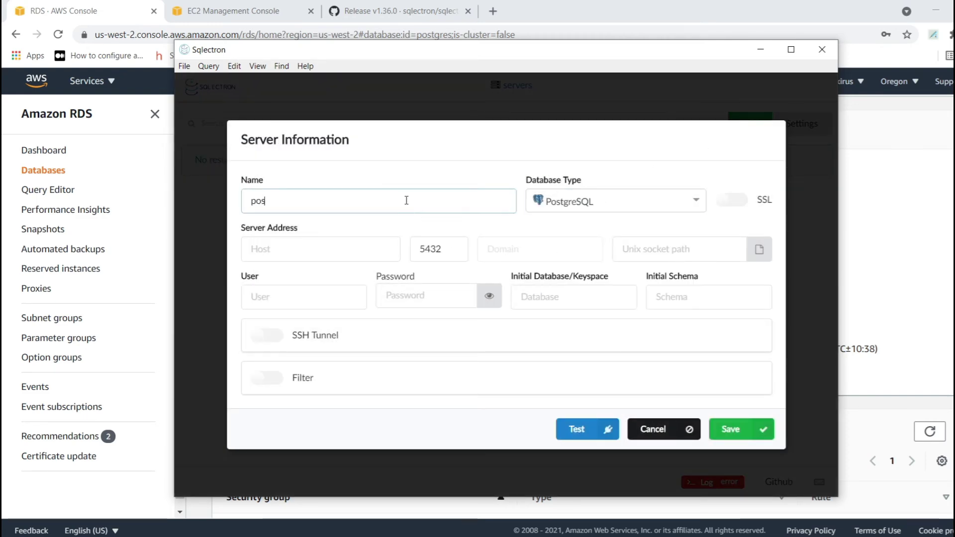
pyautogui.write('tgres-')
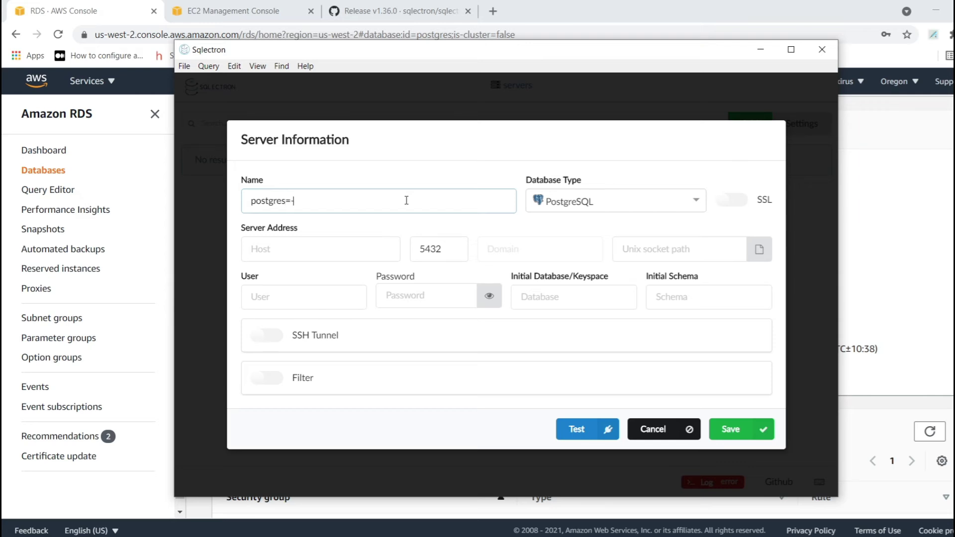
pyautogui.write('demo')
pyautogui.press('Tab')
pyautogui.press('Tab')
pyautogui.press('Tab')
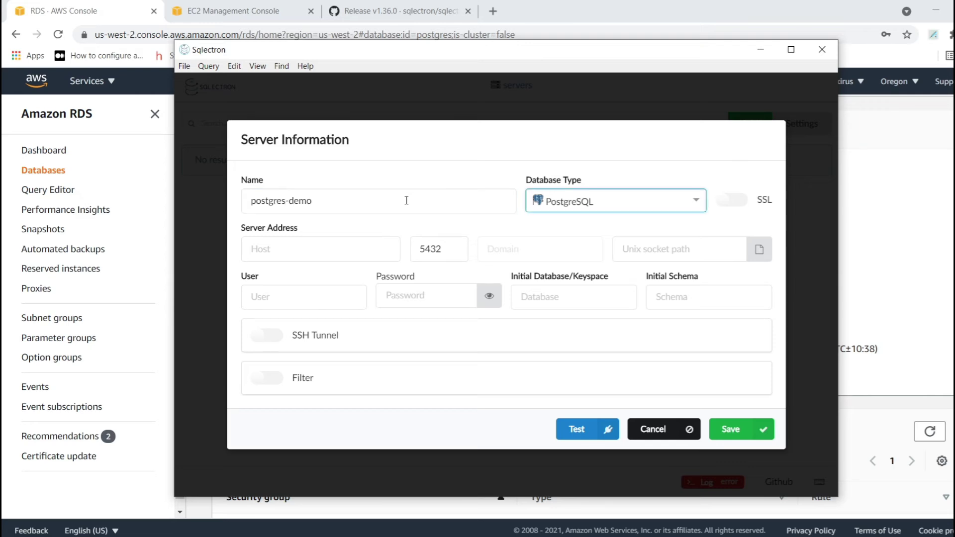
pyautogui.hotkey('ctrl', 'v')
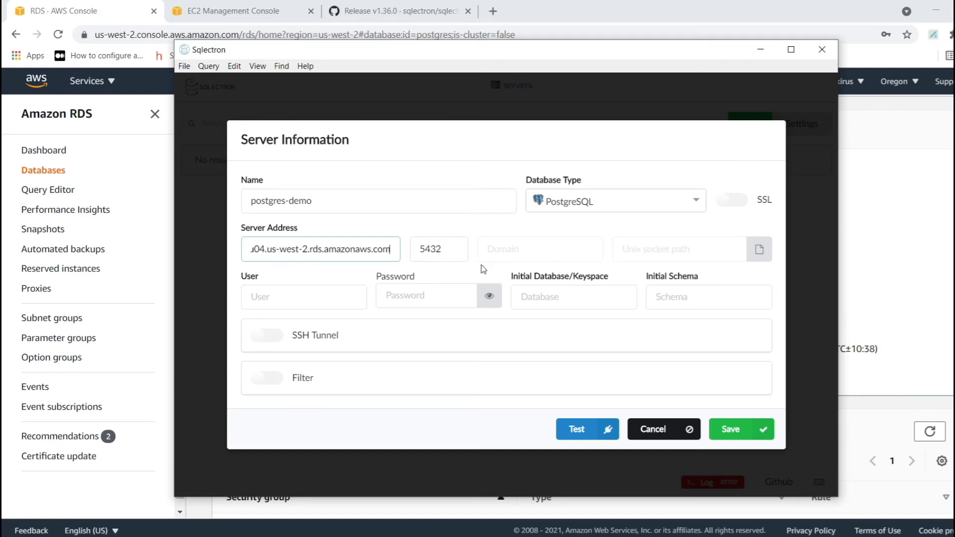
# - Fill in the database username and password, with enkirus as the initial database
pyautogui.click(310, 297)
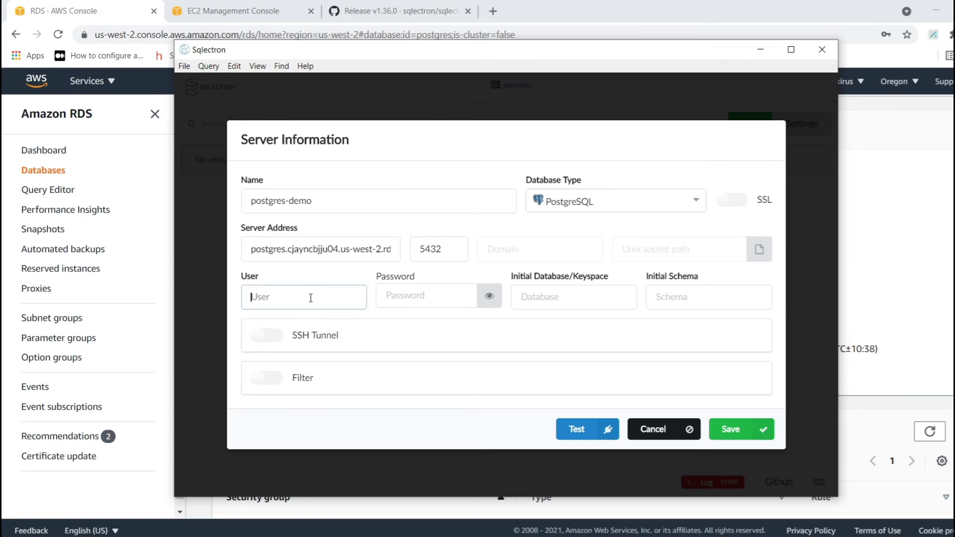
pyautogui.write('enkirus')
pyautogui.press('Tab')
pyautogui.write('********')
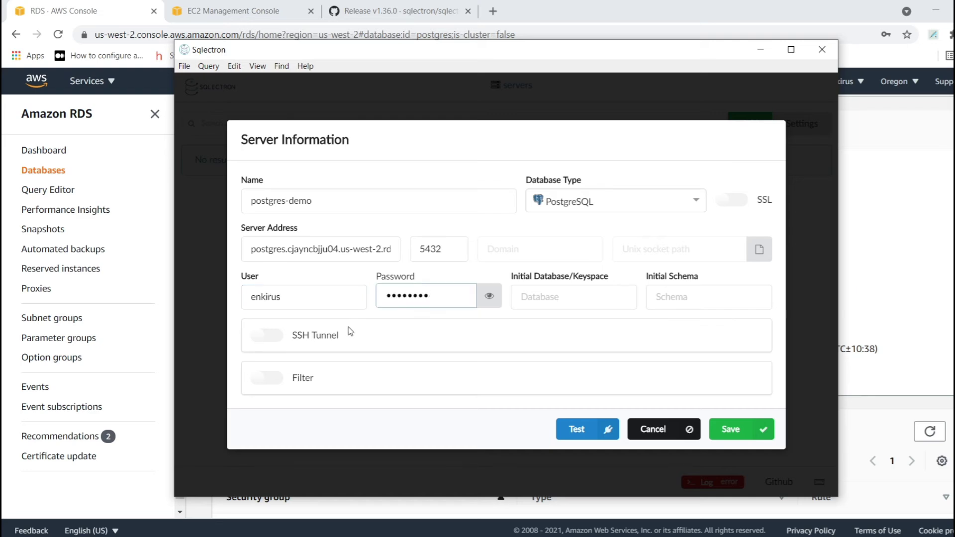
pyautogui.click(564, 304)
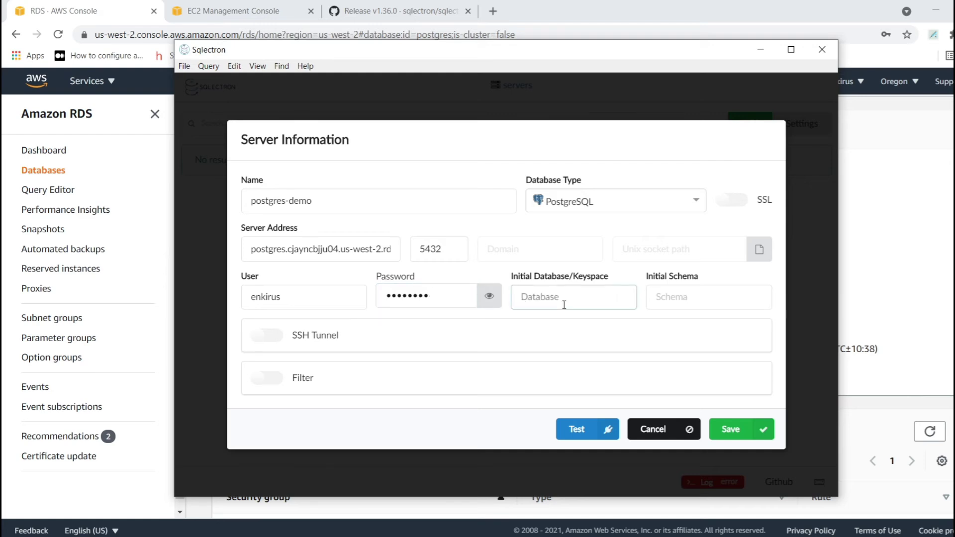
pyautogui.write('enkirus')
# - Retest with initial database enkirusdb, then postgres, and save postgres-demo once it connects
pyautogui.click(585, 434)
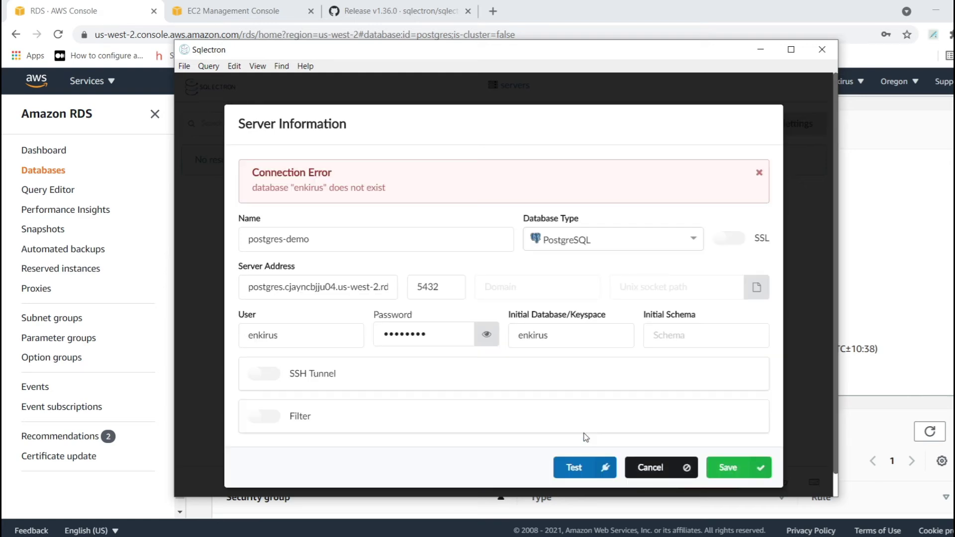
pyautogui.click(561, 332)
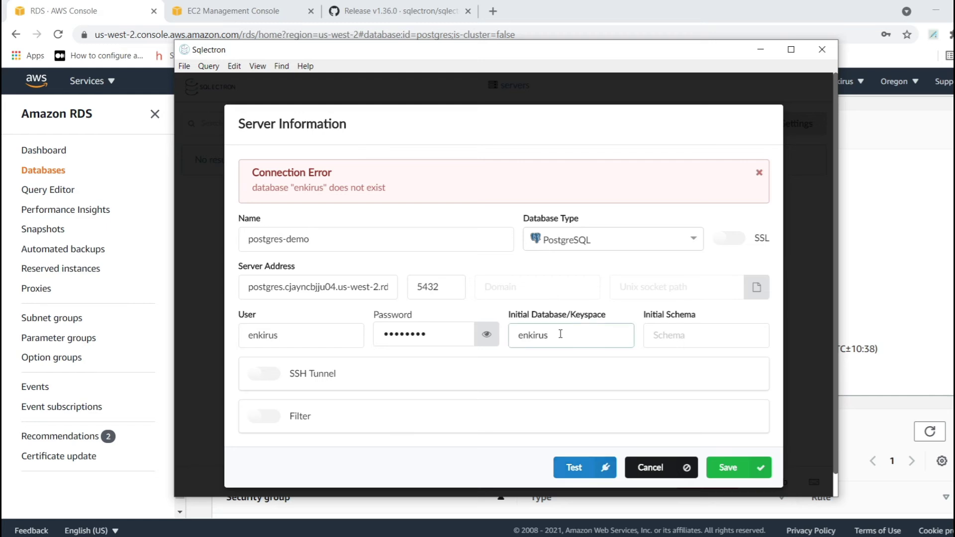
pyautogui.write('db')
pyautogui.click(581, 468)
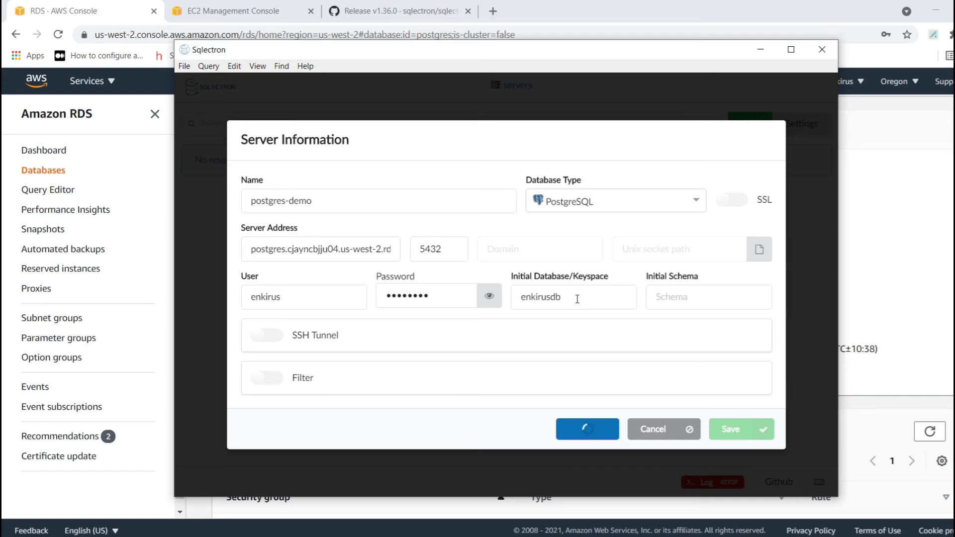
pyautogui.doubleClick(577, 299)
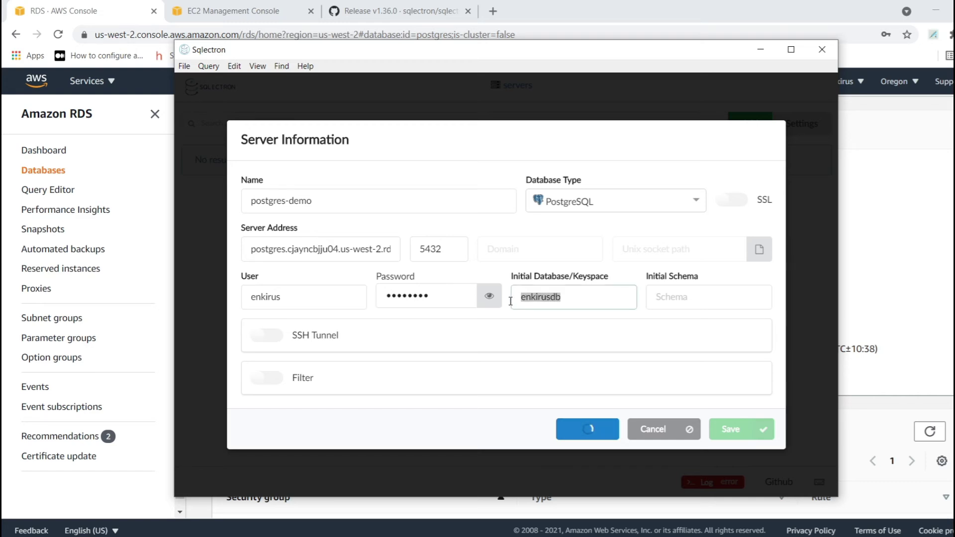
pyautogui.write('postgres')
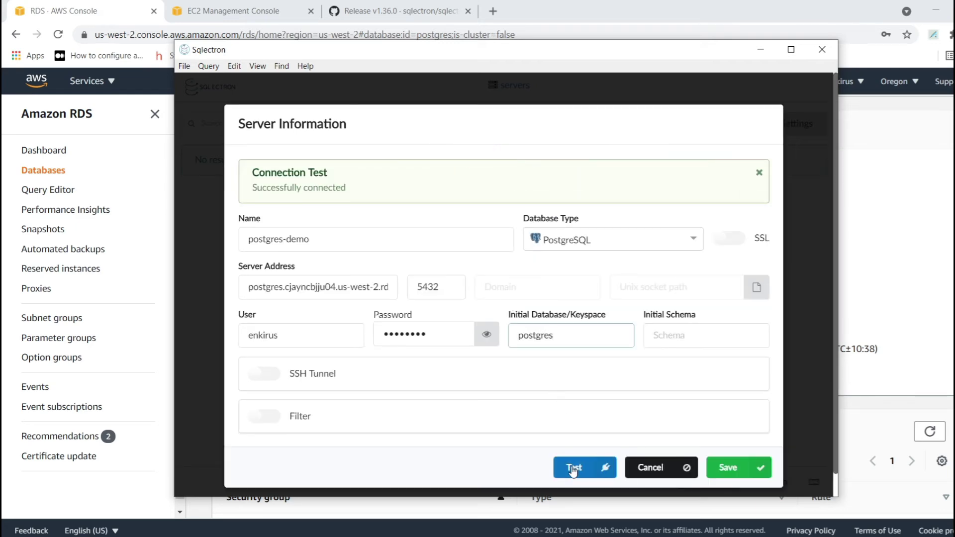
pyautogui.click(572, 468)
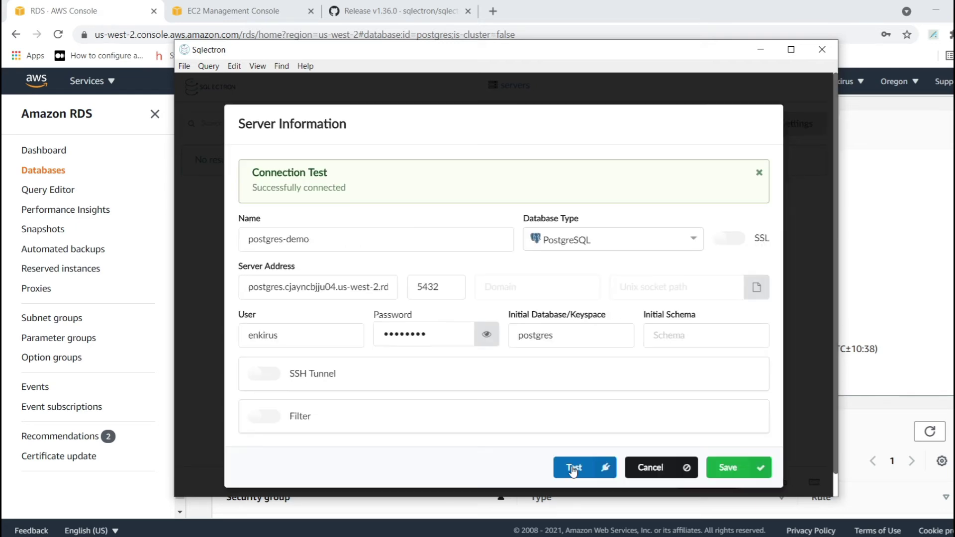
pyautogui.click(726, 467)
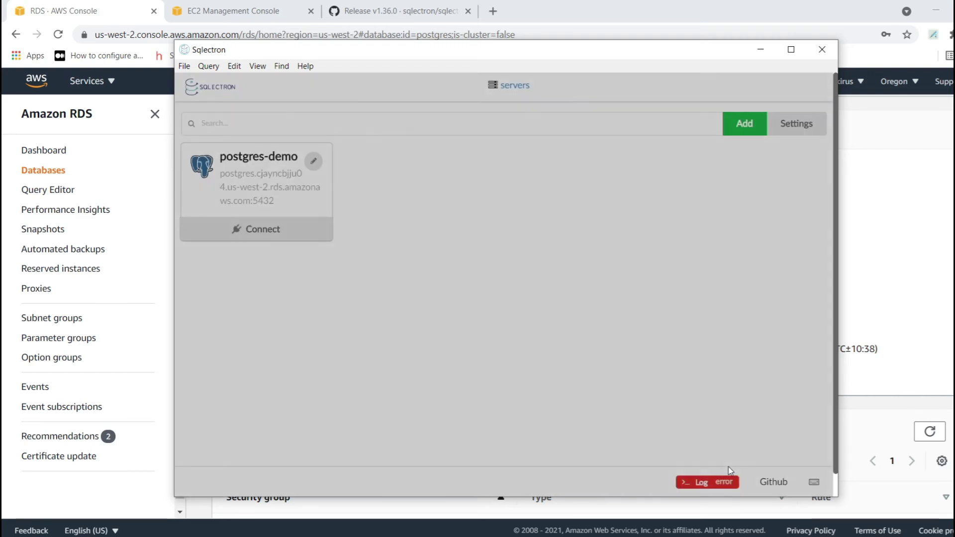
# - Connect to postgres-demo, collapse the postgres database and connect to enkirusdb
pyautogui.click(277, 232)
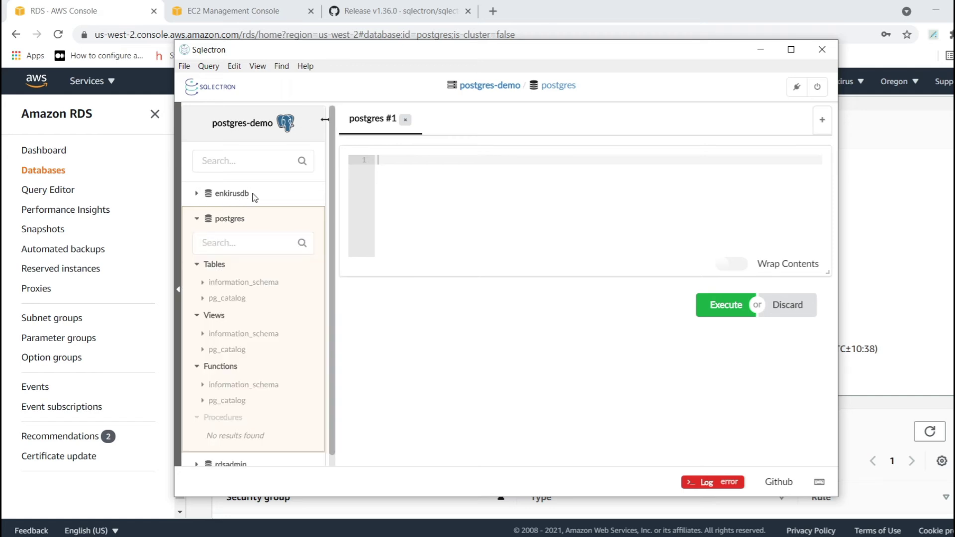
pyautogui.click(197, 219)
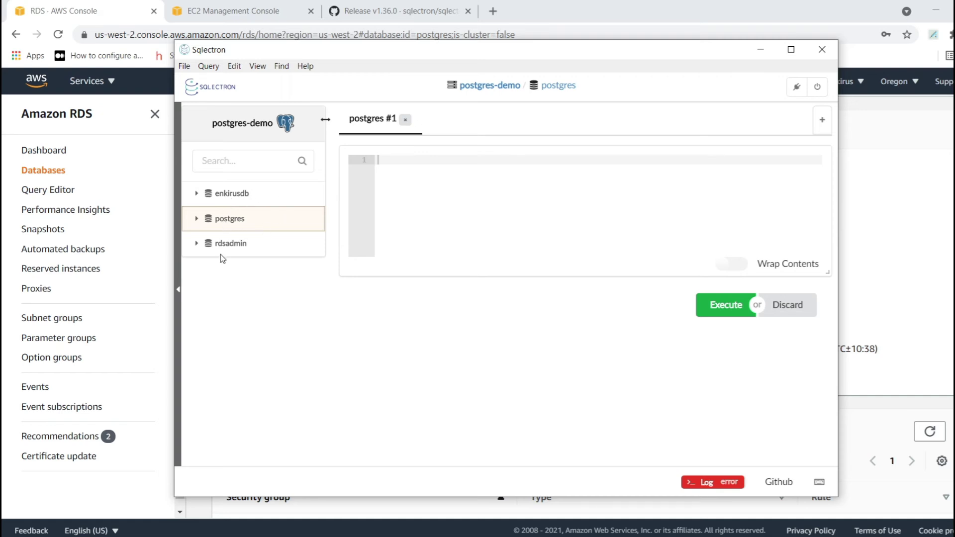
pyautogui.click(197, 194)
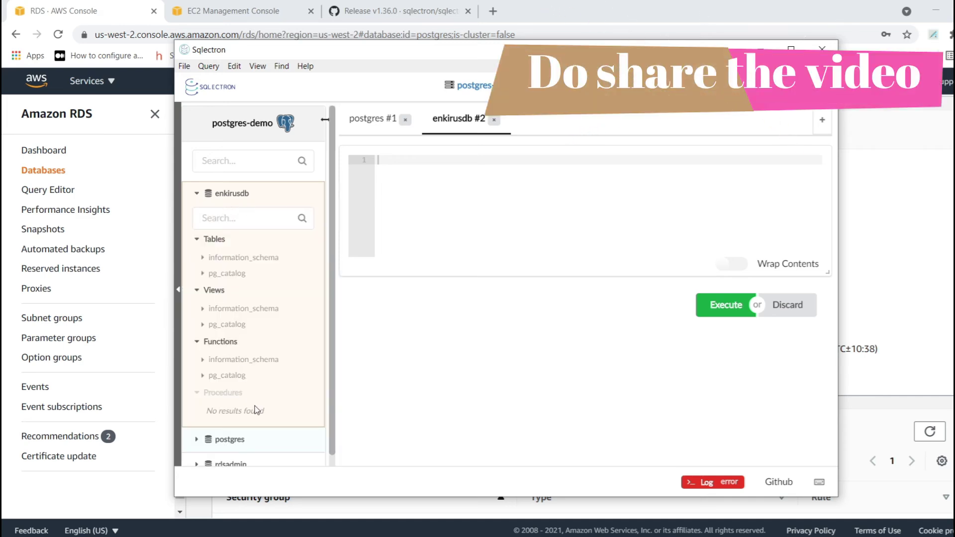
pyautogui.scroll(-1, 256, 410)
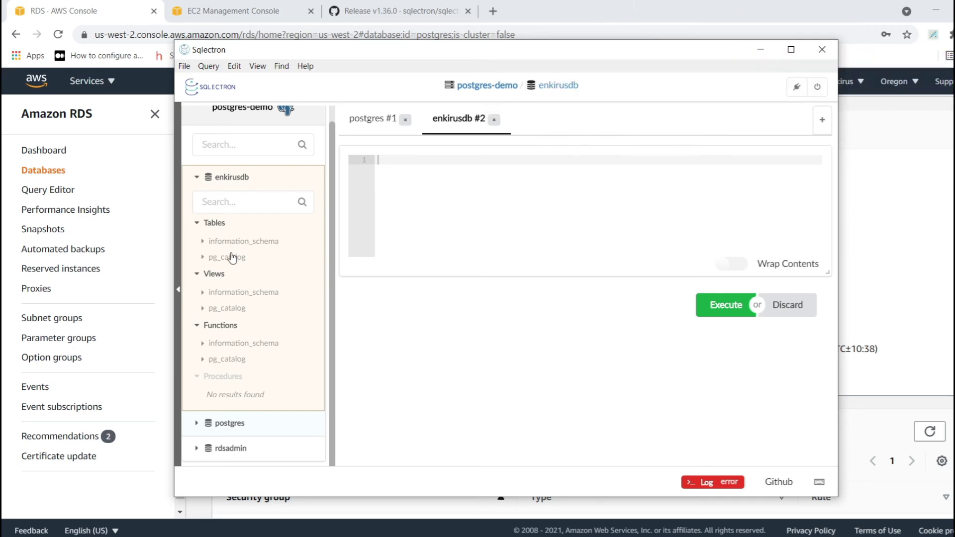
# - Select the first rows of pg_catalog.pg_aggregate (136 rows), then collapse pg_catalog
pyautogui.click(202, 258)
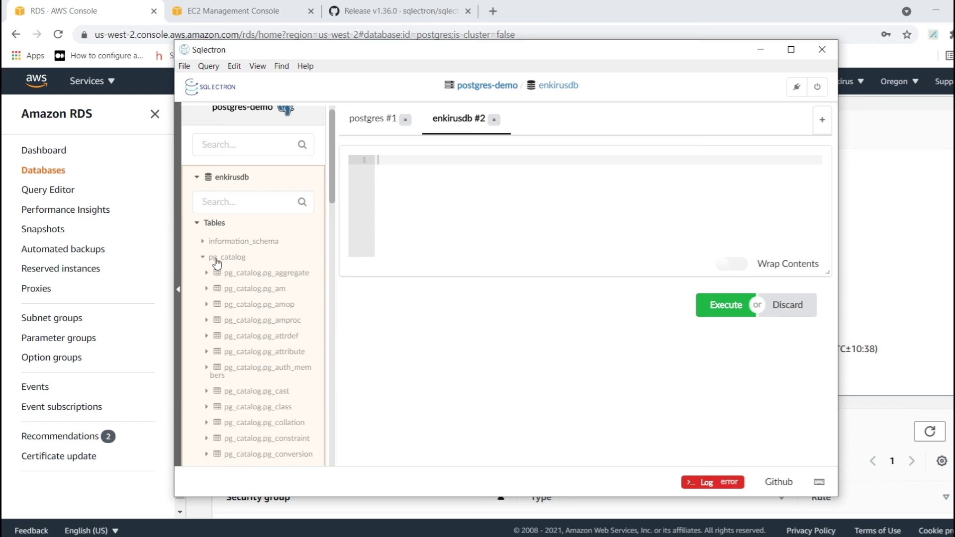
pyautogui.rightClick(241, 273)
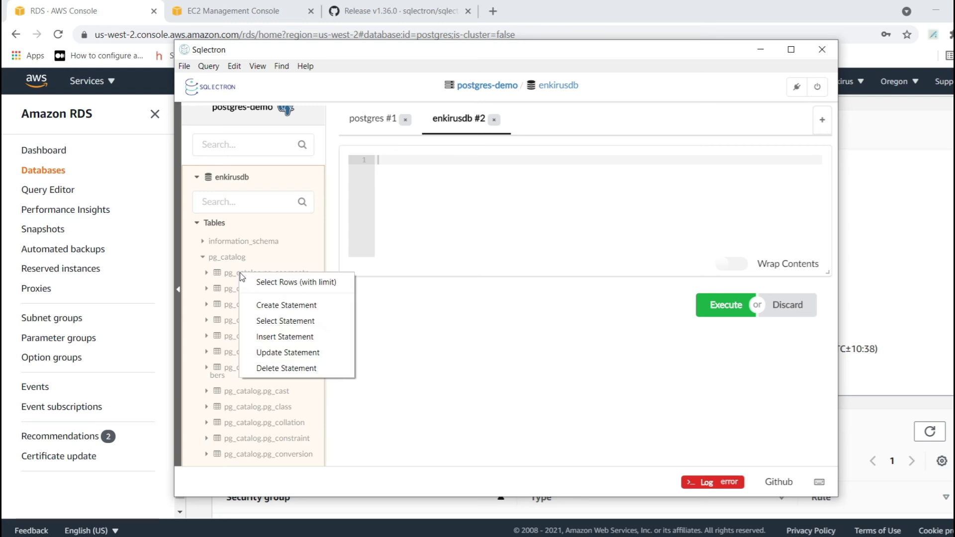
pyautogui.click(266, 285)
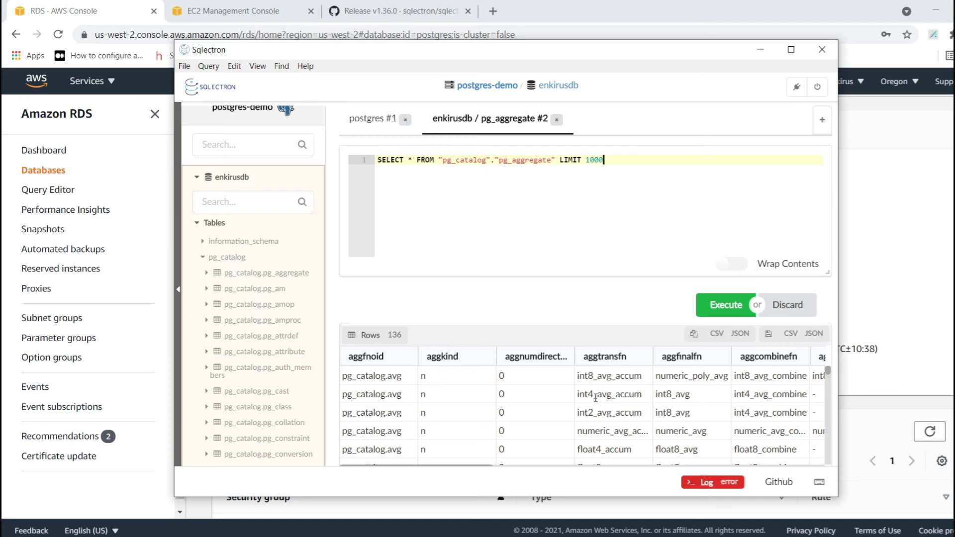
pyautogui.scroll(-2, 595, 398)
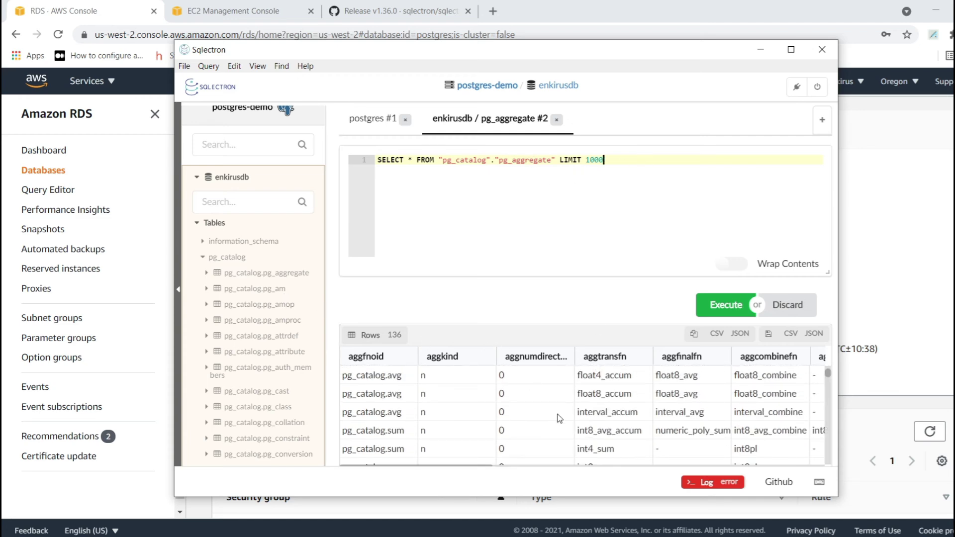
pyautogui.scroll(-5, 559, 418)
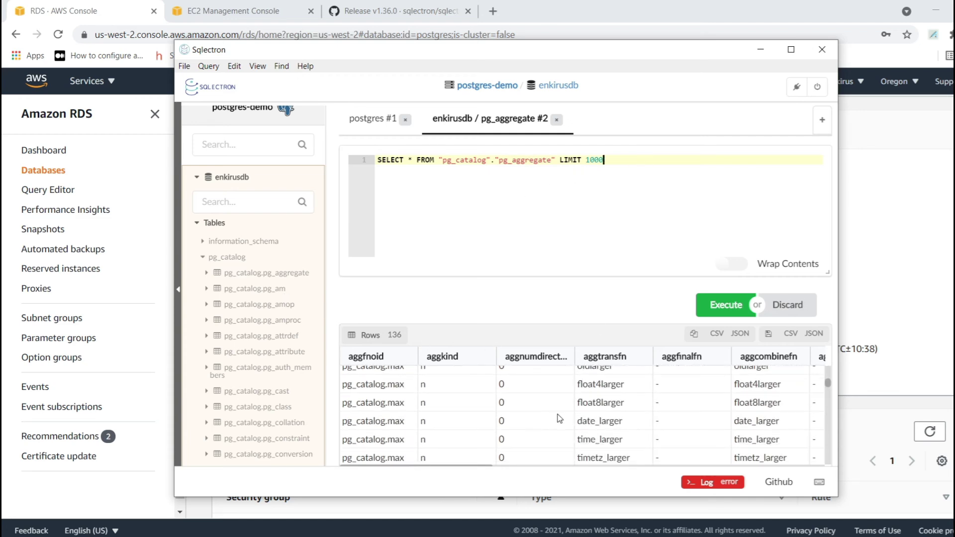
pyautogui.click(203, 258)
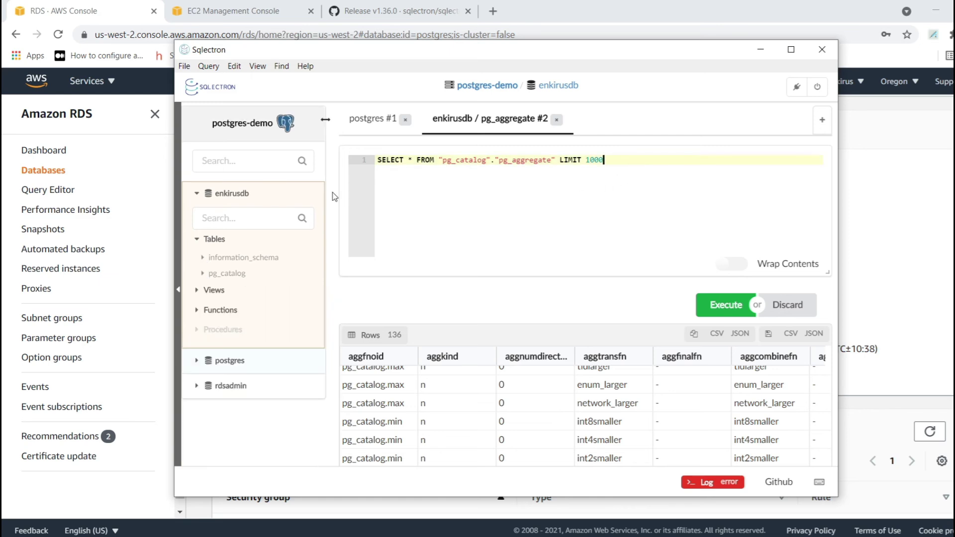
# - Run 'create database enkirus2' and connect to the new enkirus2 database
pyautogui.hotkey('ctrl', 'a')
pyautogui.press('BackSpace')
pyautogui.write('cr')
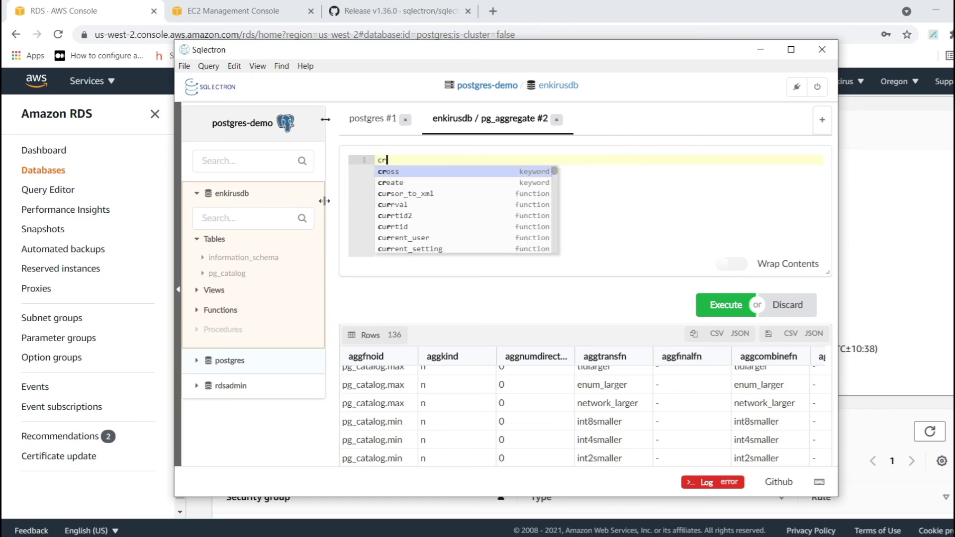
pyautogui.write('eate datasb')
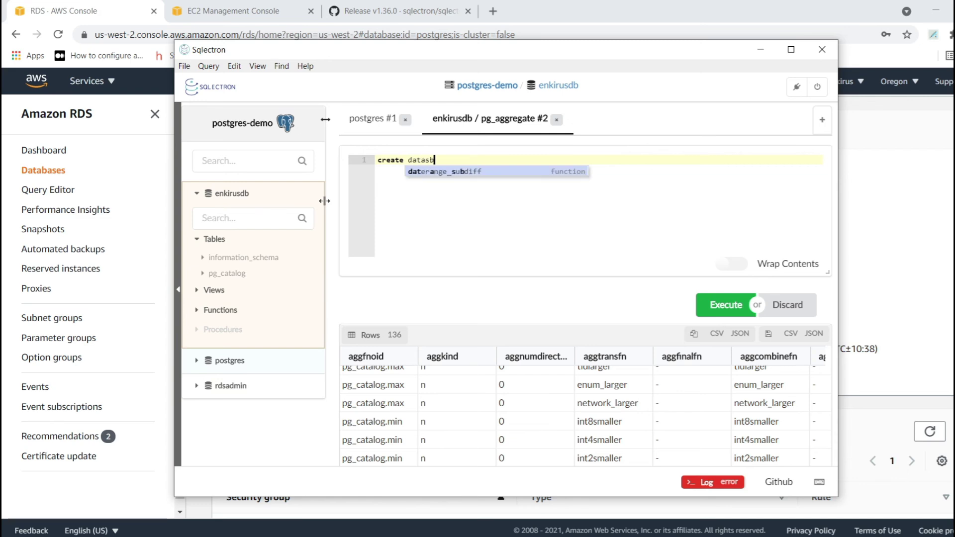
pyautogui.press('BackSpace')
pyautogui.press('BackSpace')
pyautogui.press('BackSpace')
pyautogui.write('ab')
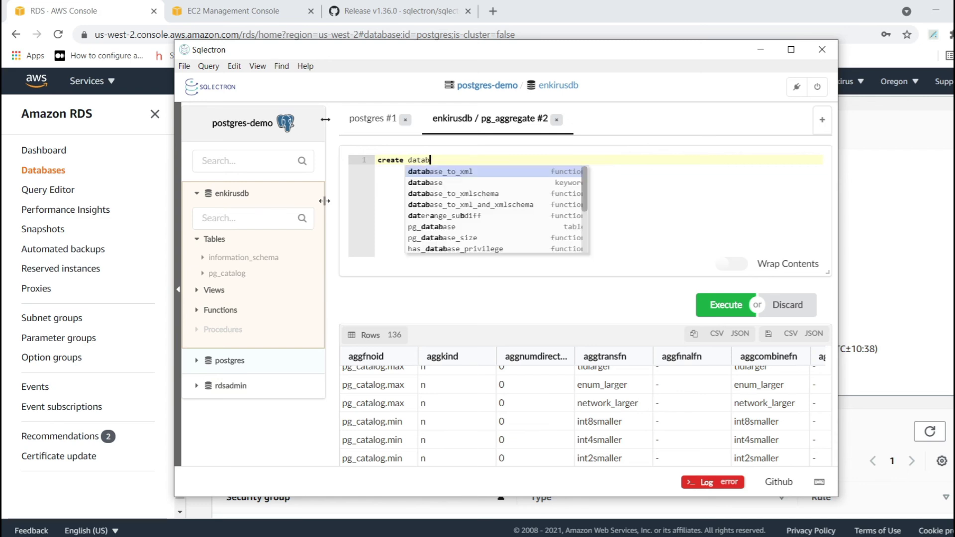
pyautogui.write('ase enkiru')
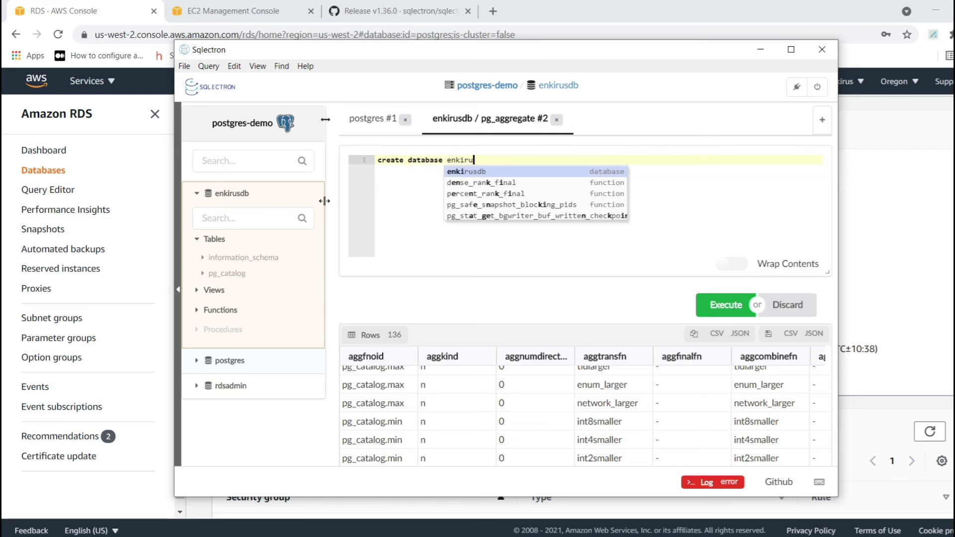
pyautogui.write('2')
pyautogui.press('BackSpace')
pyautogui.write('s')
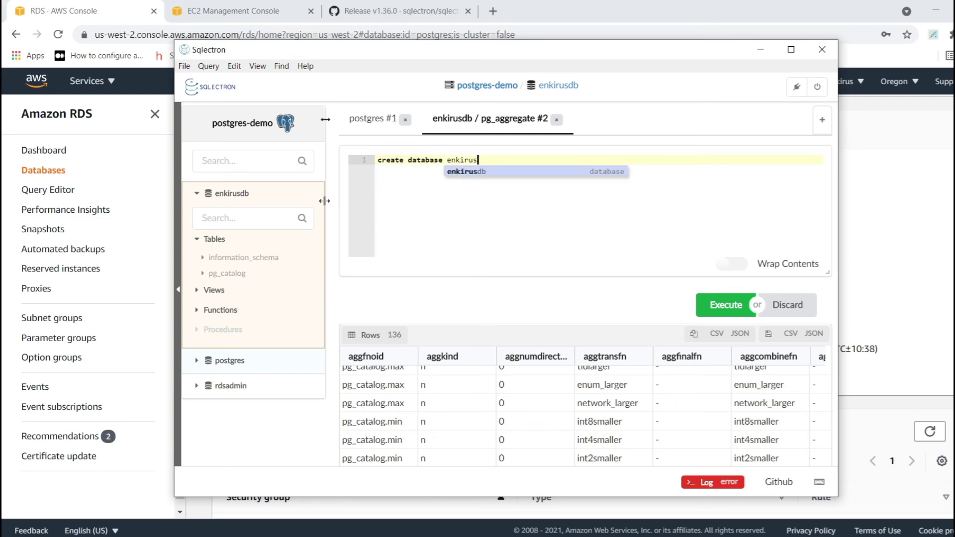
pyautogui.write('2')
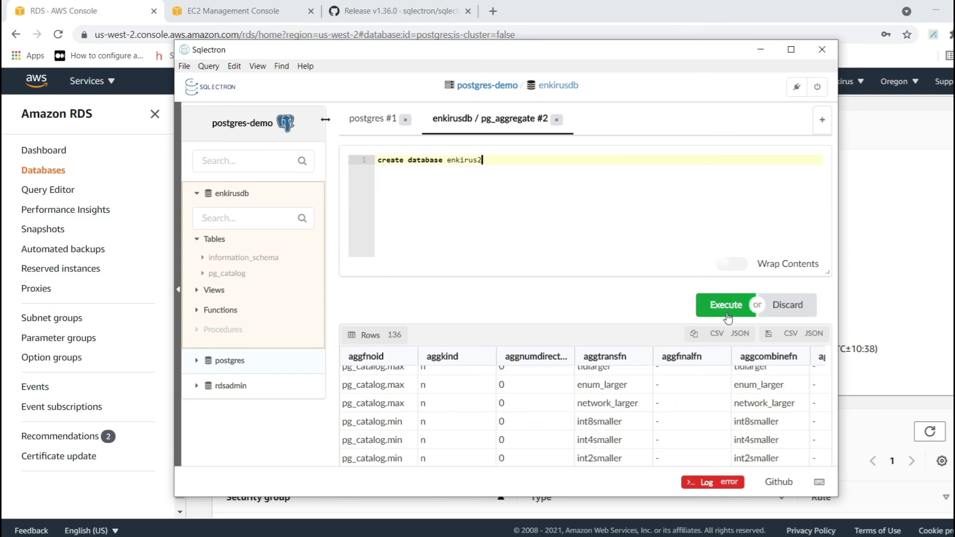
pyautogui.click(728, 316)
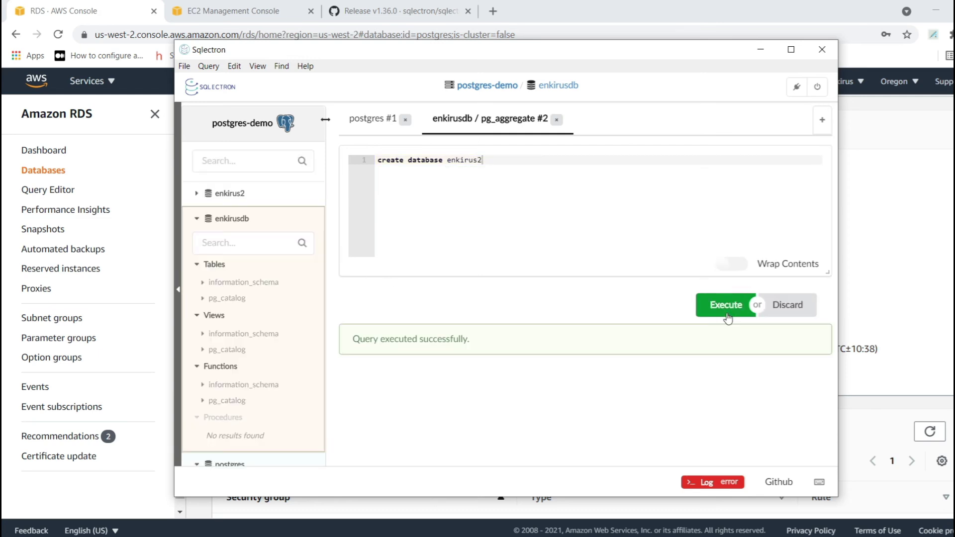
pyautogui.click(200, 195)
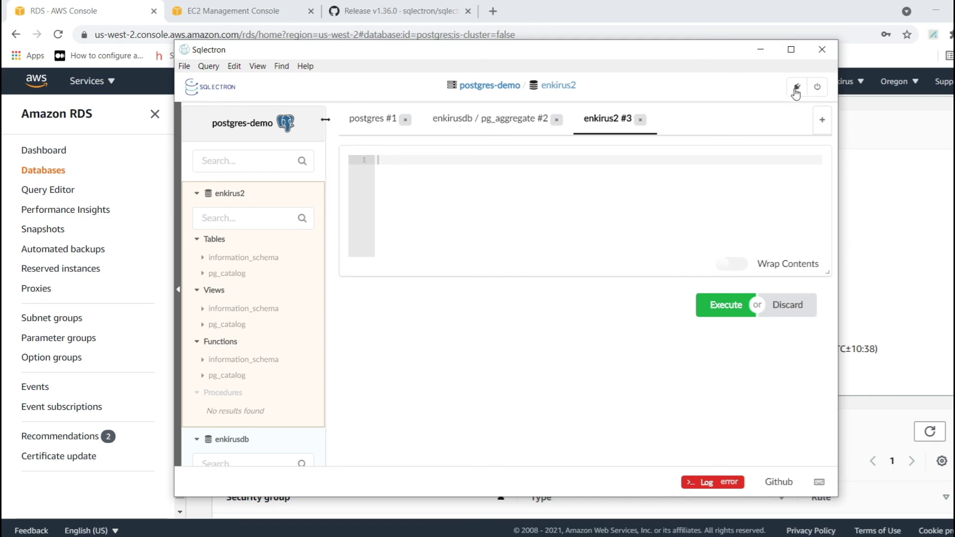
# - Close the server connection, then start a new MySQL server entry and cancel it
pyautogui.click(817, 87)
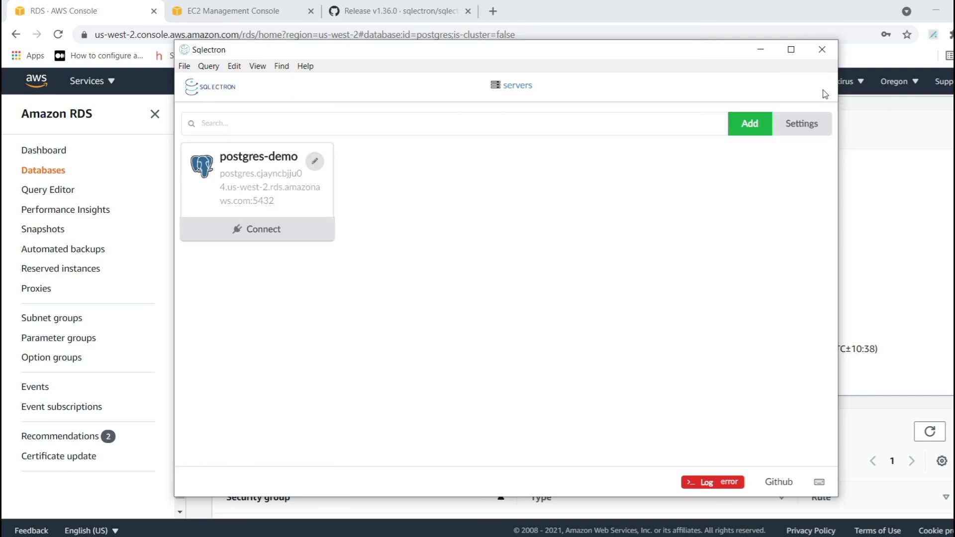
pyautogui.click(749, 124)
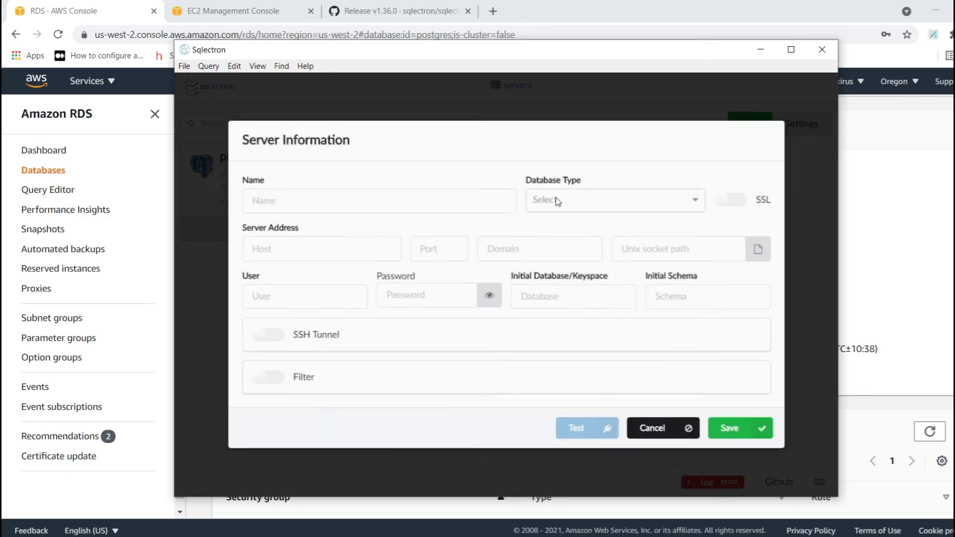
pyautogui.click(586, 204)
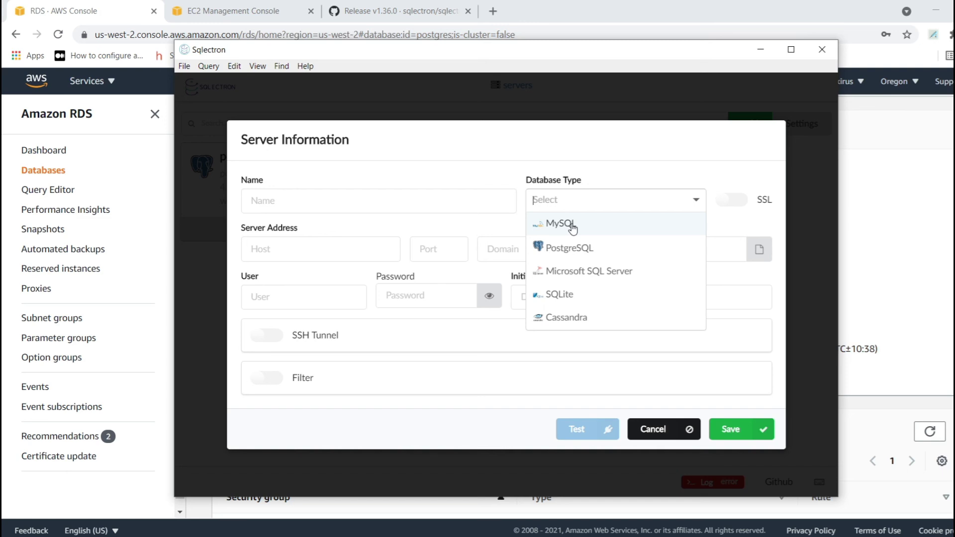
pyautogui.click(571, 224)
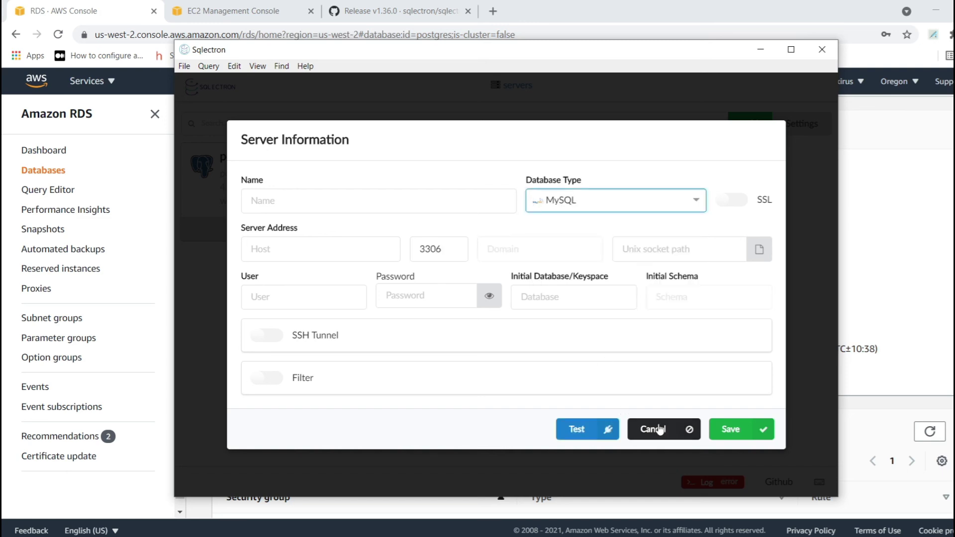
pyautogui.click(658, 428)
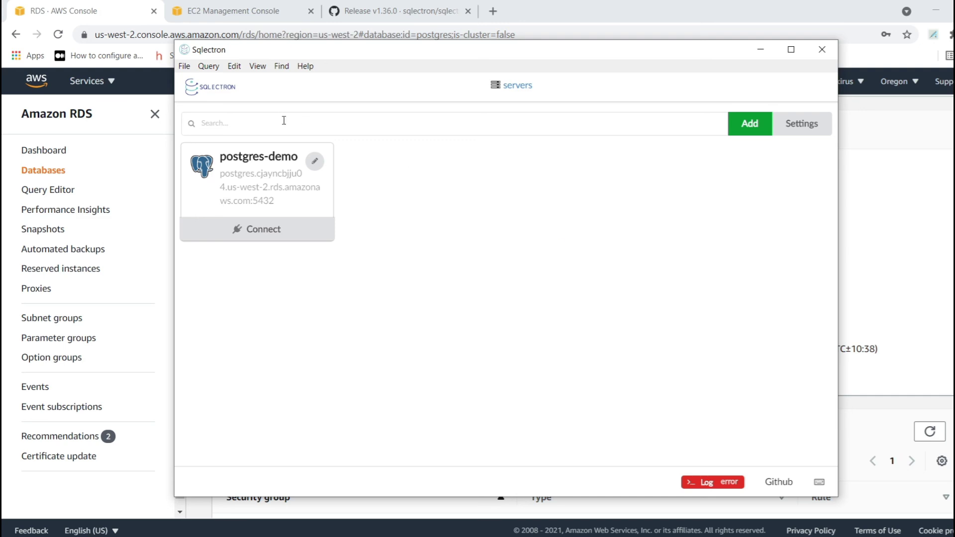
pyautogui.click(253, 238)
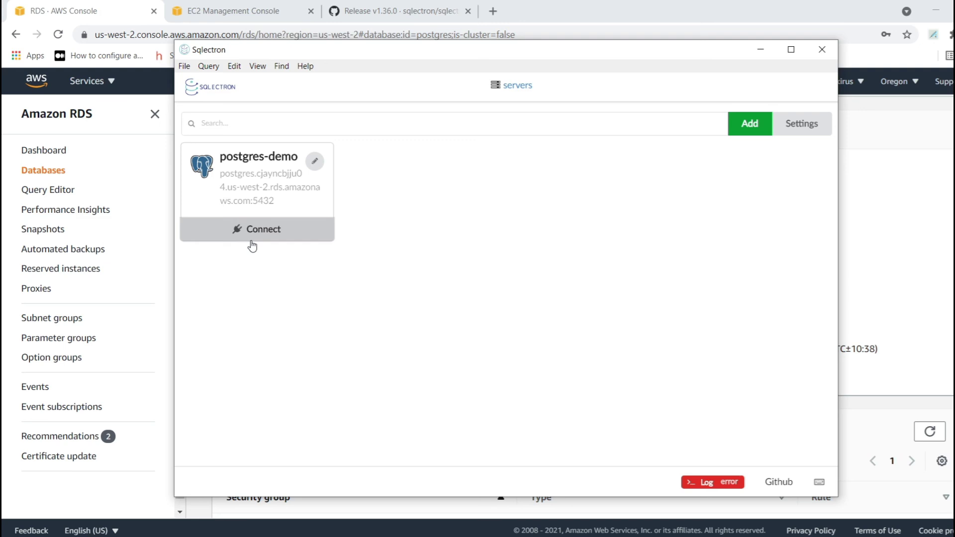
# - Return to the RDS console and go back to the Databases list
pyautogui.click(916, 347)
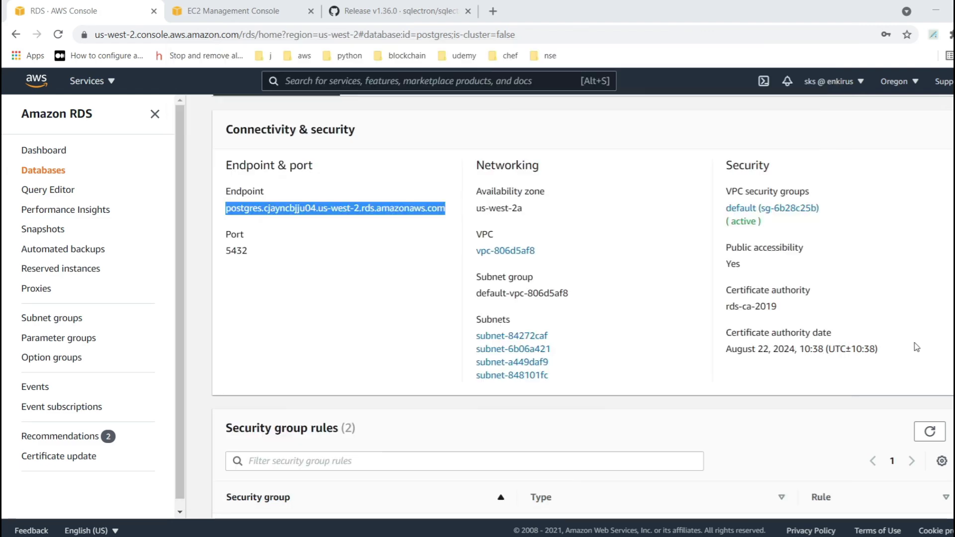
pyautogui.scroll(6, 367, 249)
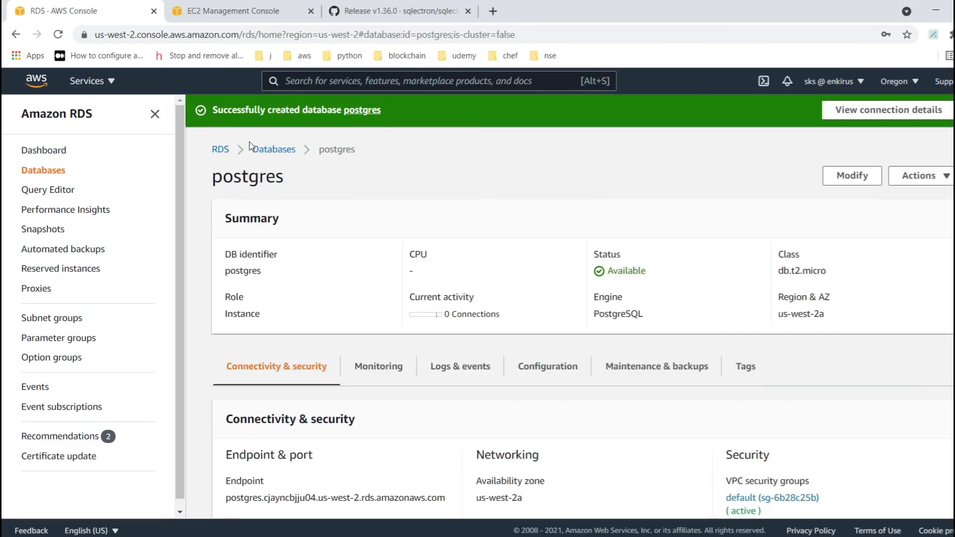
pyautogui.click(261, 150)
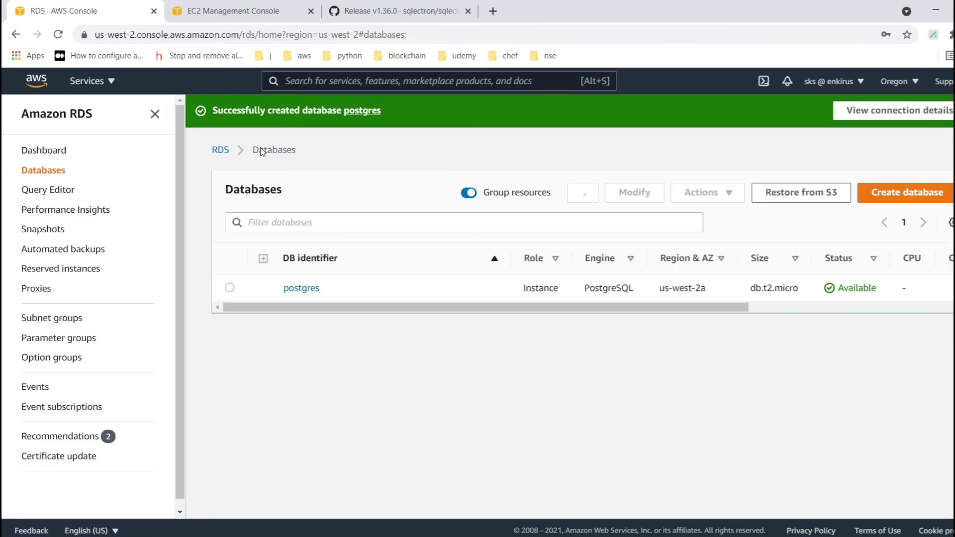